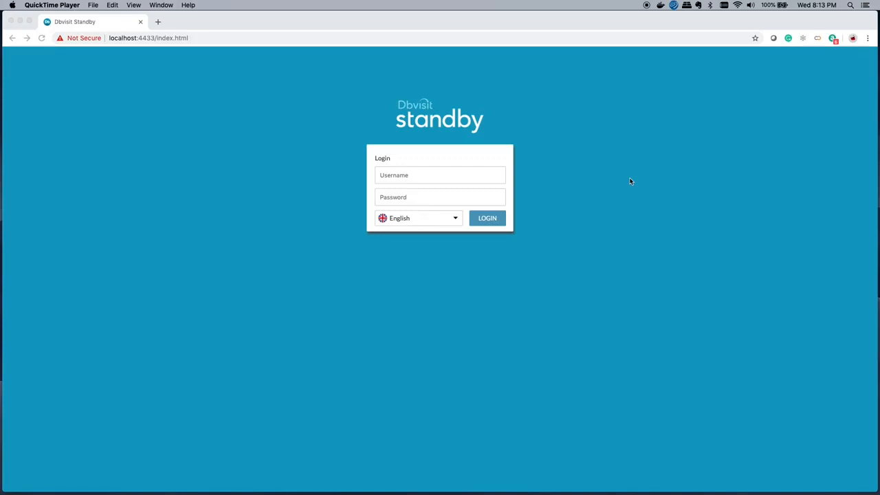
# - Log in with the username admin and the account password
pyautogui.click(426, 180)
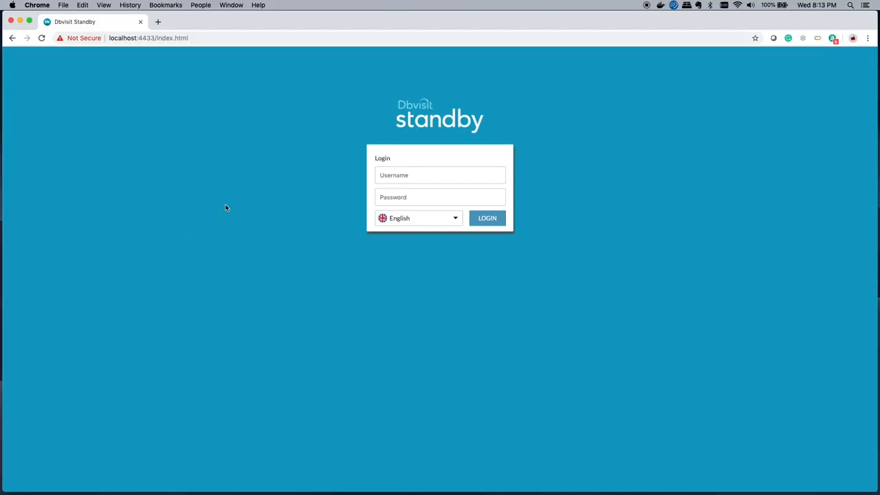
pyautogui.click(385, 176)
pyautogui.write('admin')
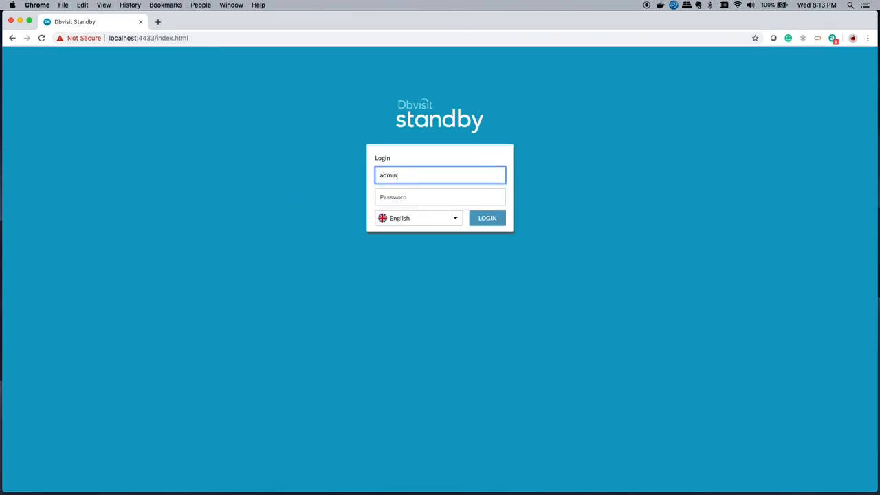
pyautogui.press('Tab')
pyautogui.write('•••••')
pyautogui.press('Return')
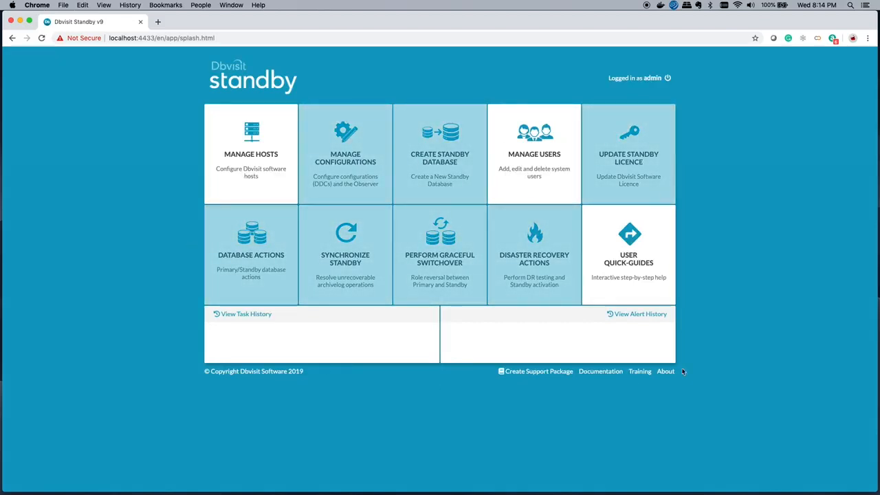
# - Add a new host named dbv1 on port 7891, entering its passphrase
pyautogui.click(256, 195)
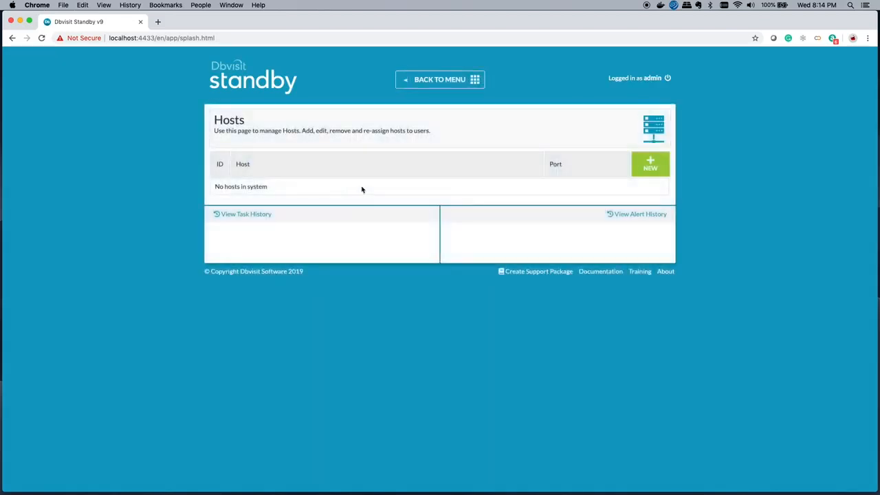
pyautogui.click(637, 167)
pyautogui.click(297, 172)
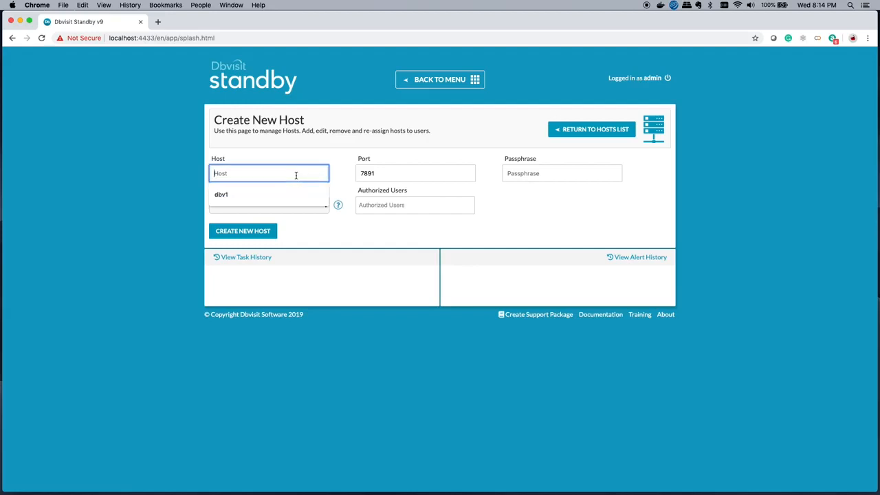
pyautogui.write('dbv1')
pyautogui.click(289, 192)
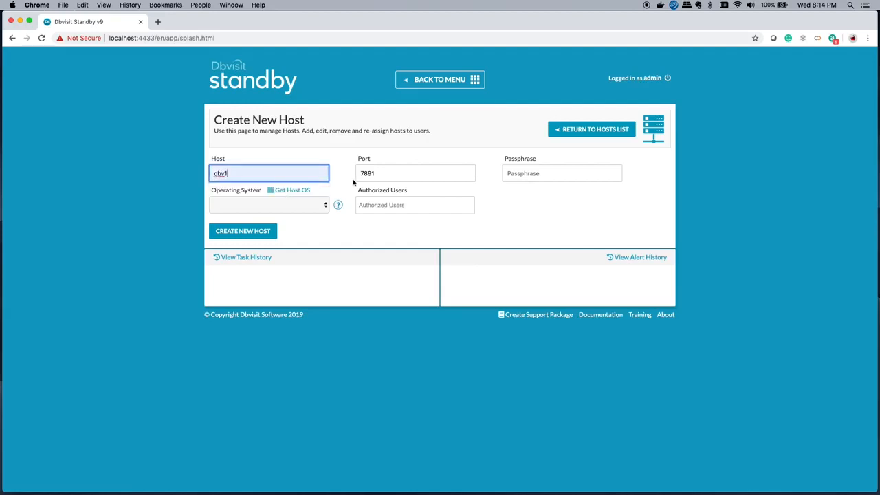
pyautogui.click(520, 175)
pyautogui.write('****')
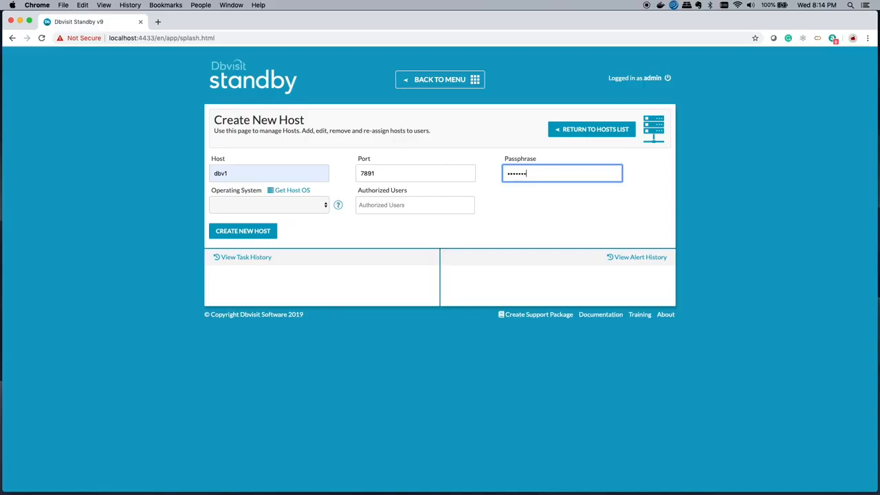
pyautogui.press('Tab')
pyautogui.click(219, 232)
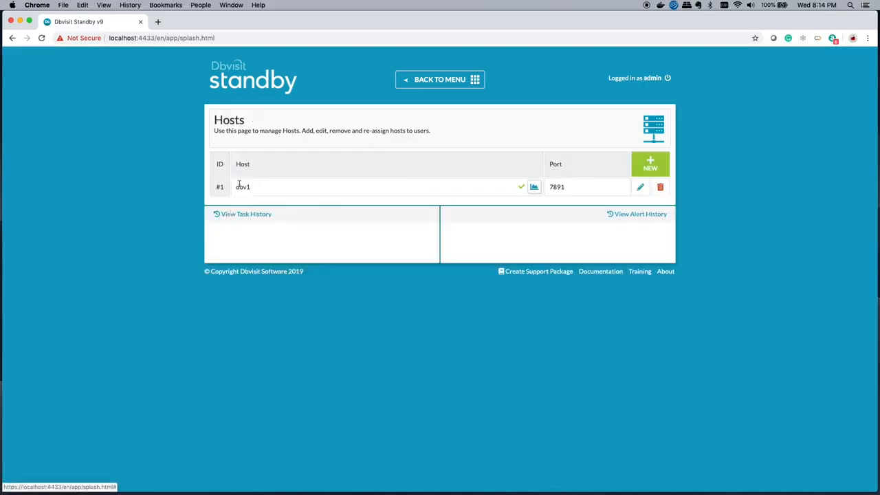
# - Add a second host named dbv2 on port 7891, entering its passphrase and setting the operating system to Linux
pyautogui.click(634, 167)
pyautogui.click(279, 176)
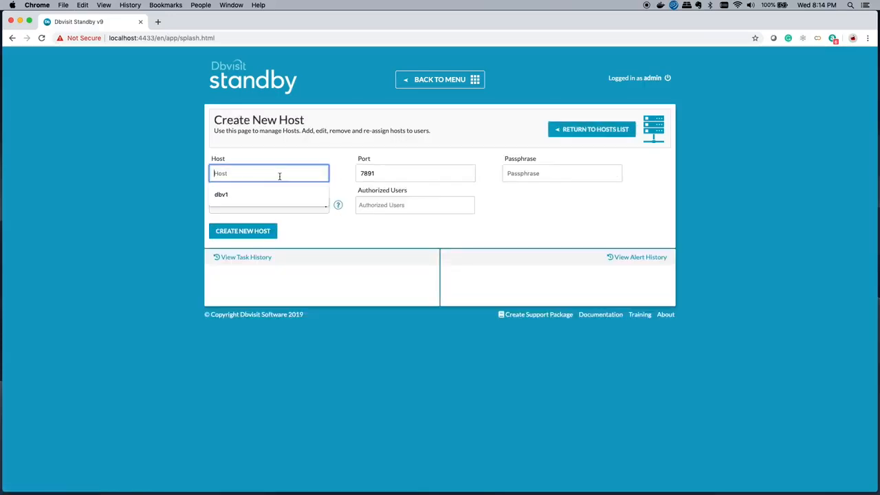
pyautogui.write('dbv2')
pyautogui.press('Tab')
pyautogui.press('Tab')
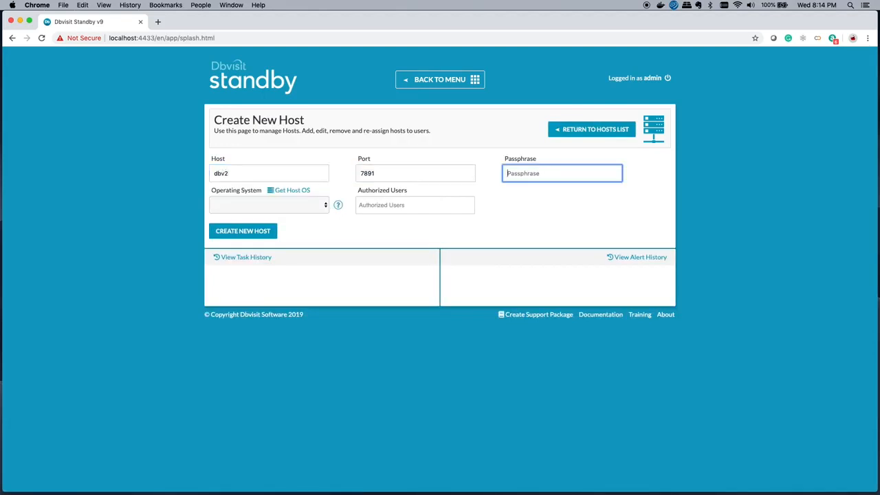
pyautogui.write('****')
pyautogui.press('Tab')
pyautogui.press('l')
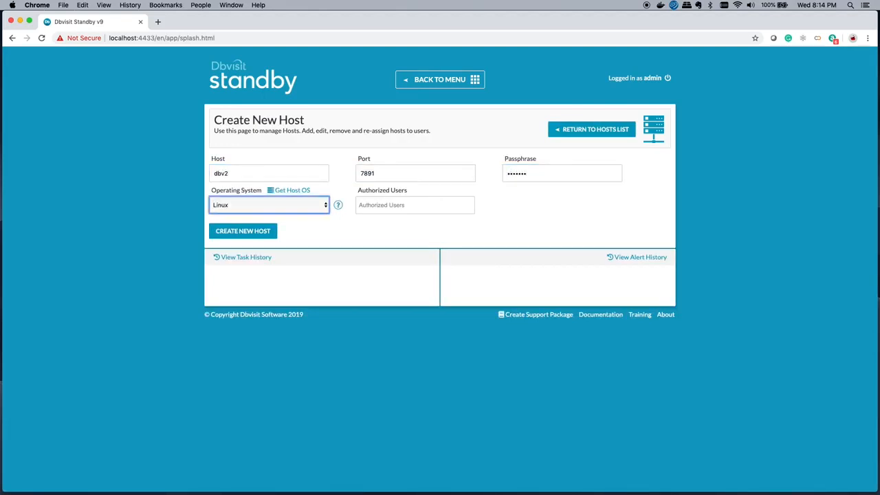
pyautogui.click(243, 231)
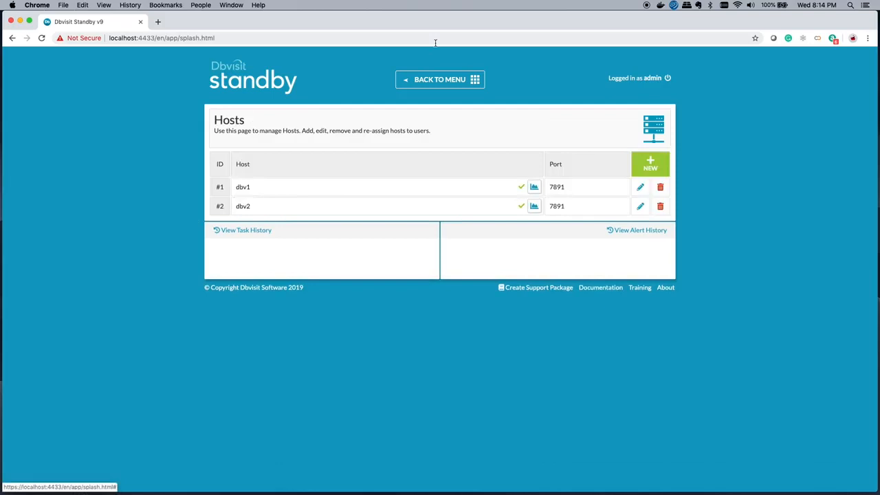
# - Start a new database configuration with dbv1 as the source host
pyautogui.click(418, 82)
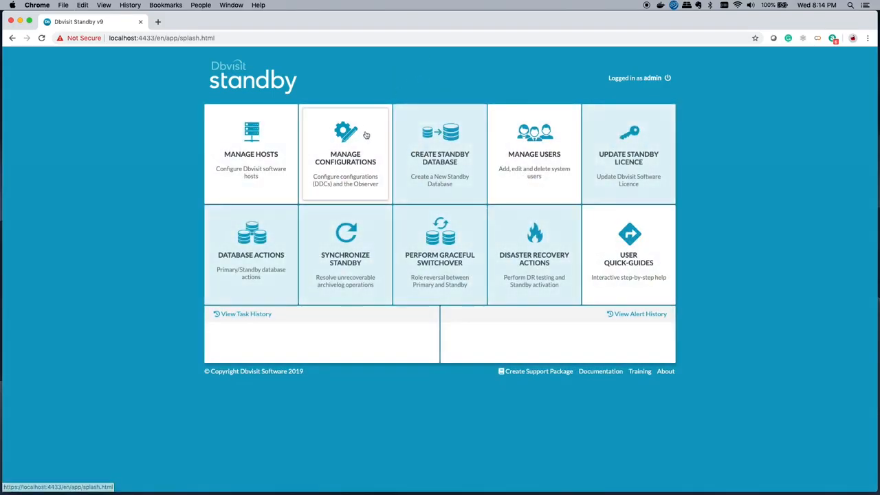
pyautogui.click(341, 176)
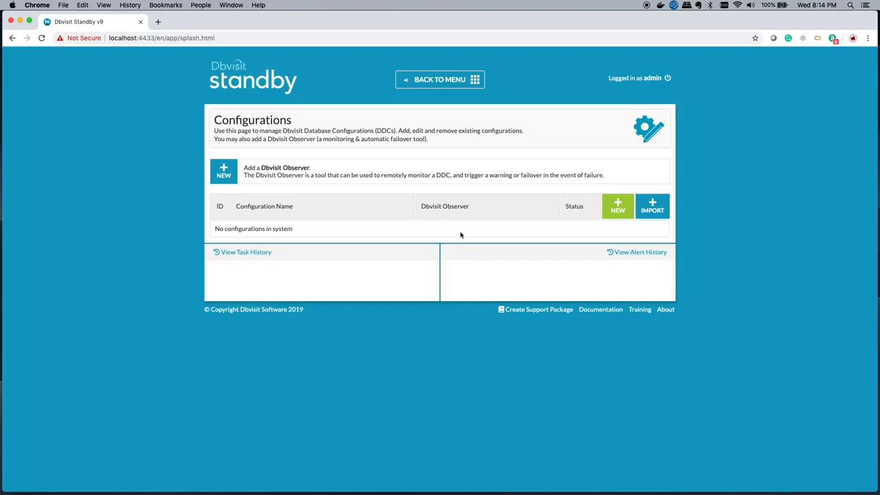
pyautogui.click(614, 215)
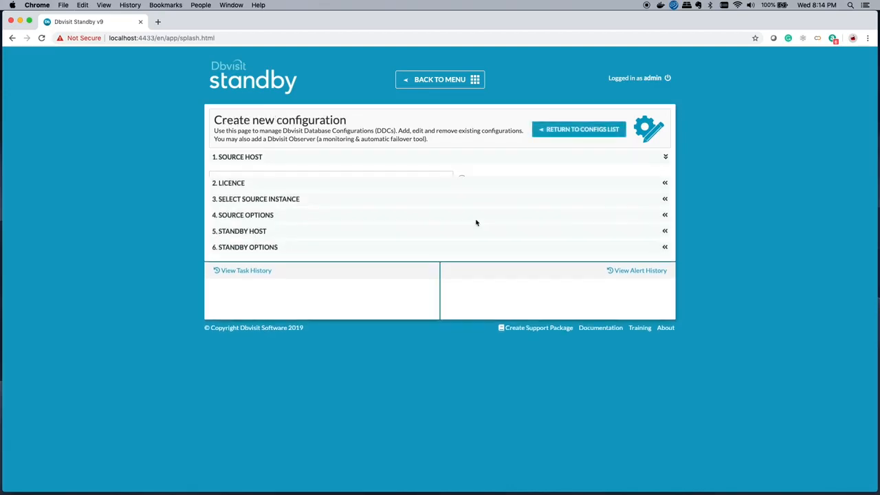
pyautogui.click(281, 181)
pyautogui.click(250, 211)
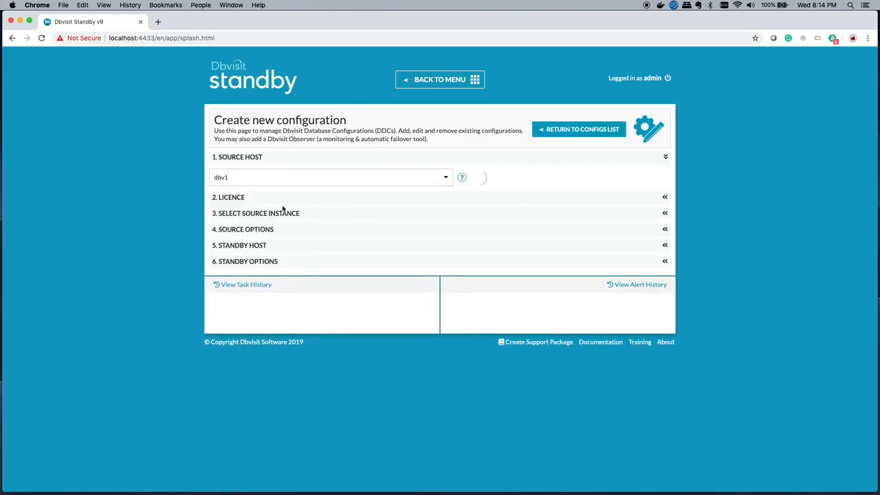
# - Accept the licence agreement and select DEV as the source instance
pyautogui.scroll(-15, 295, 261)
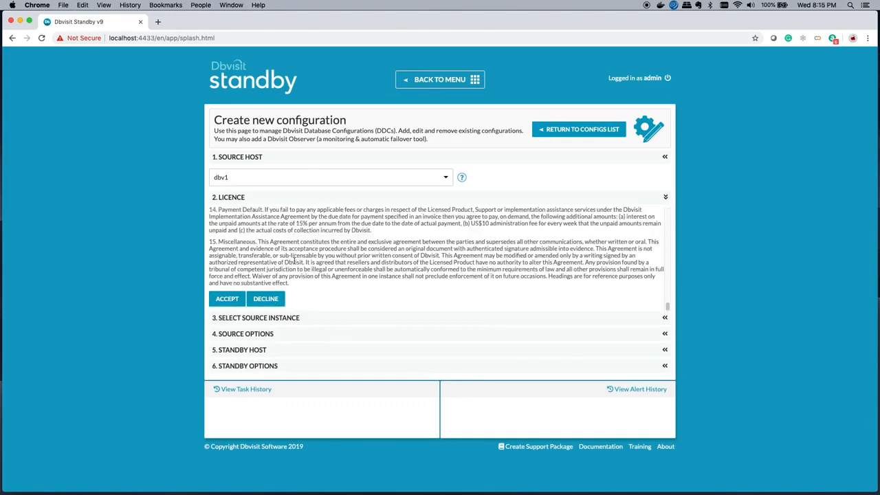
pyautogui.click(232, 298)
pyautogui.click(241, 234)
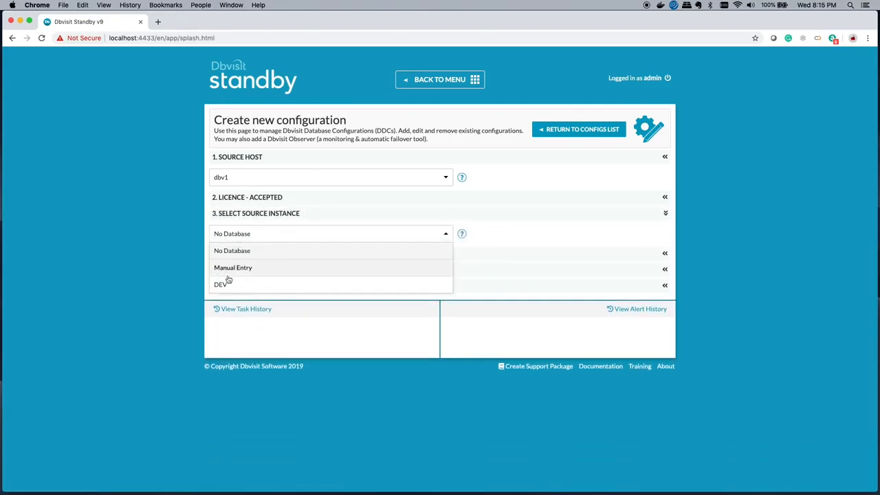
pyautogui.click(221, 284)
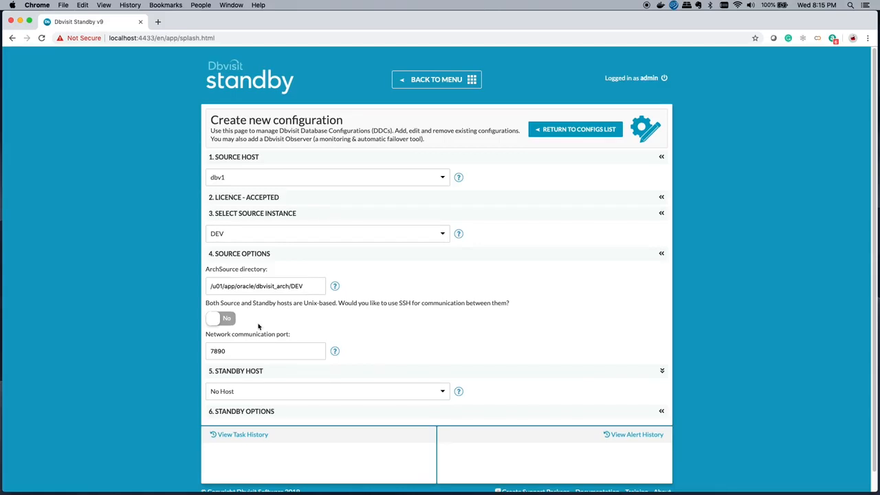
# - Set dbv2 as the standby host, paste the license key, and submit the DEV configuration with the remaining options at their defaults
pyautogui.scroll(-1, 258, 326)
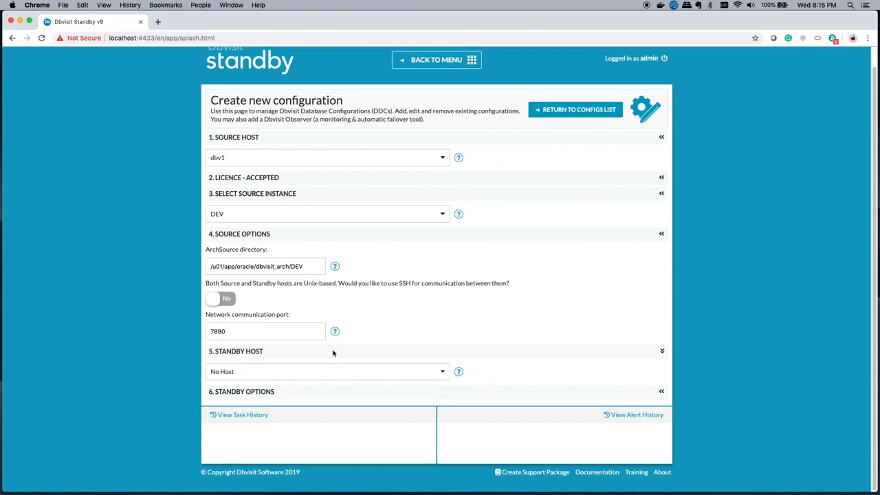
pyautogui.click(267, 372)
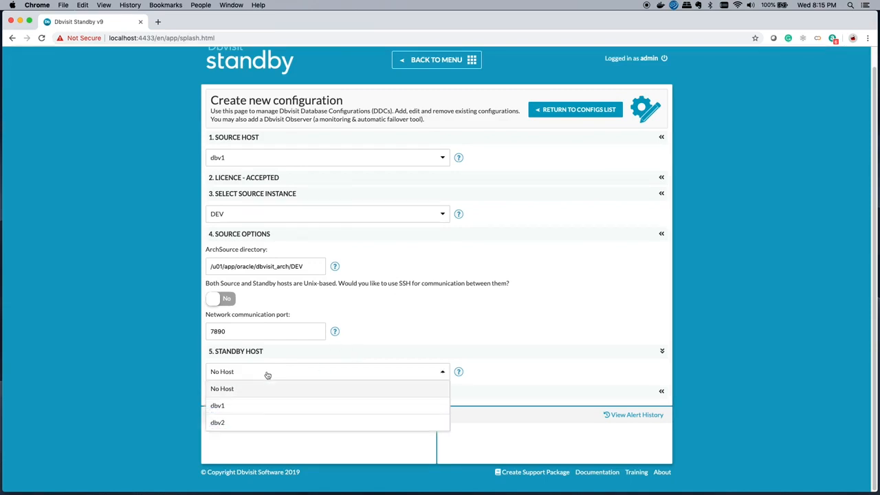
pyautogui.click(247, 425)
pyautogui.scroll(-5, 246, 428)
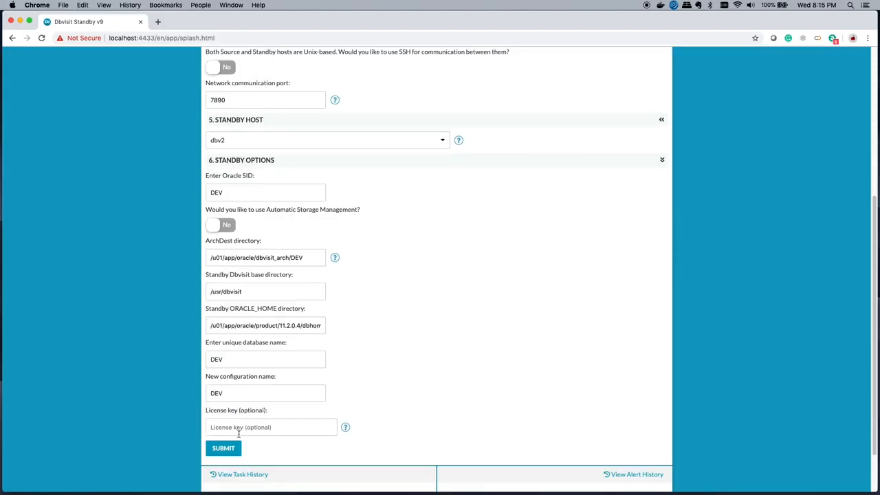
pyautogui.click(235, 427)
pyautogui.press('super+v')
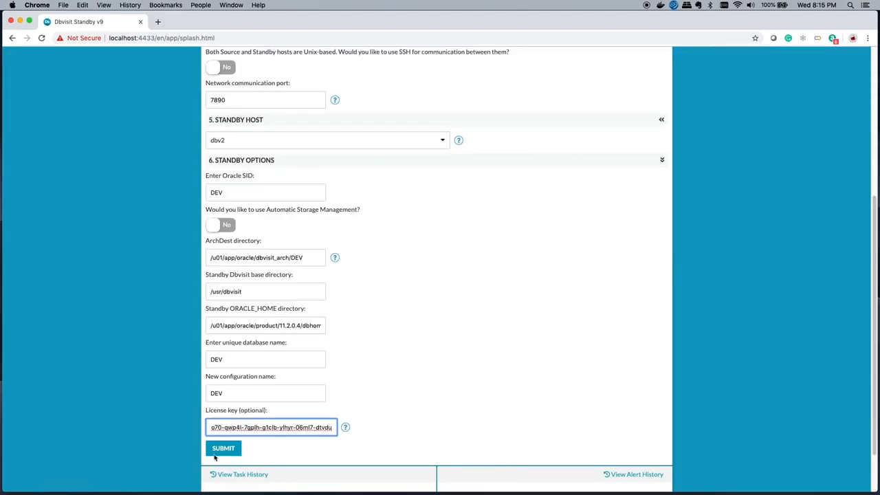
pyautogui.click(216, 451)
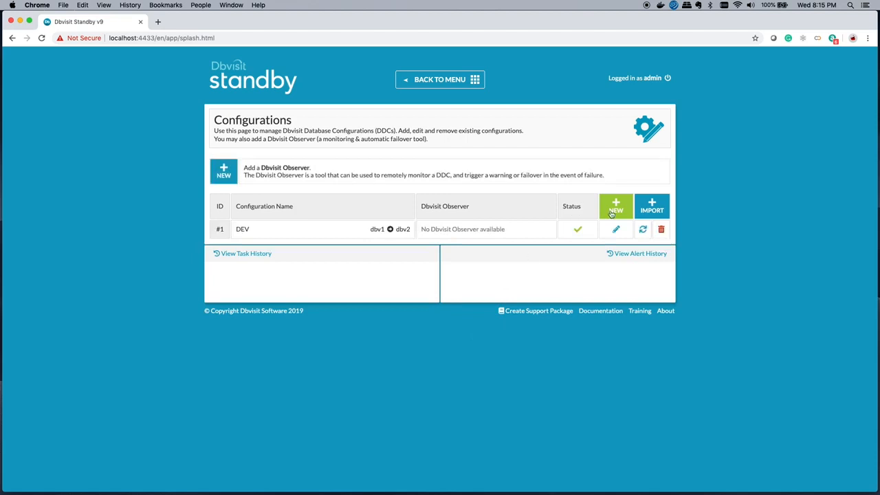
# - Create a standby database for the DEV configuration using the New Database process and the default parameters and options
pyautogui.click(442, 81)
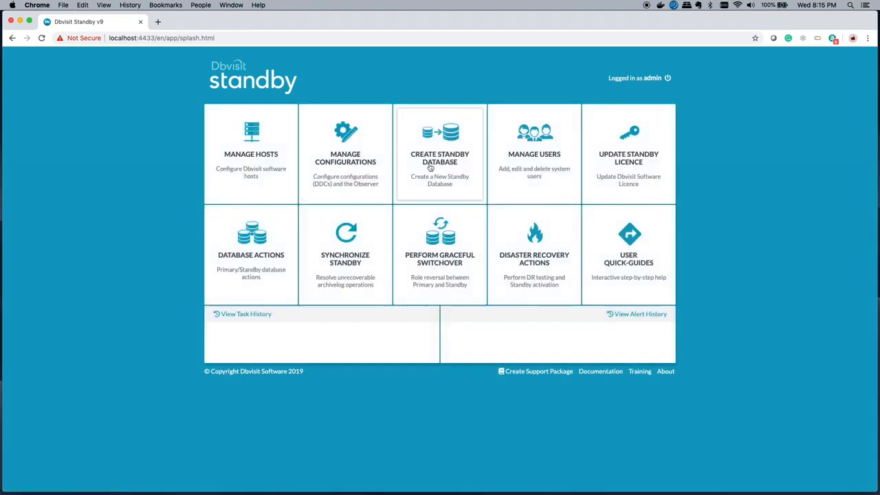
pyautogui.click(435, 176)
pyautogui.click(324, 180)
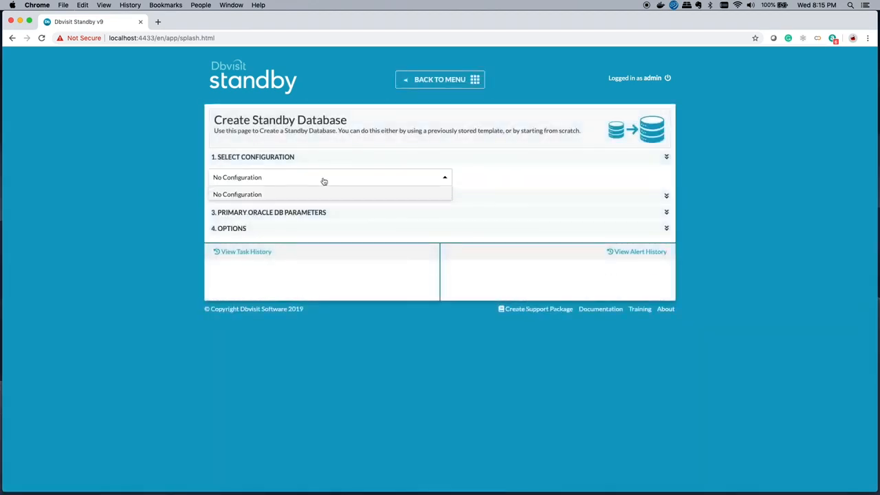
pyautogui.click(261, 215)
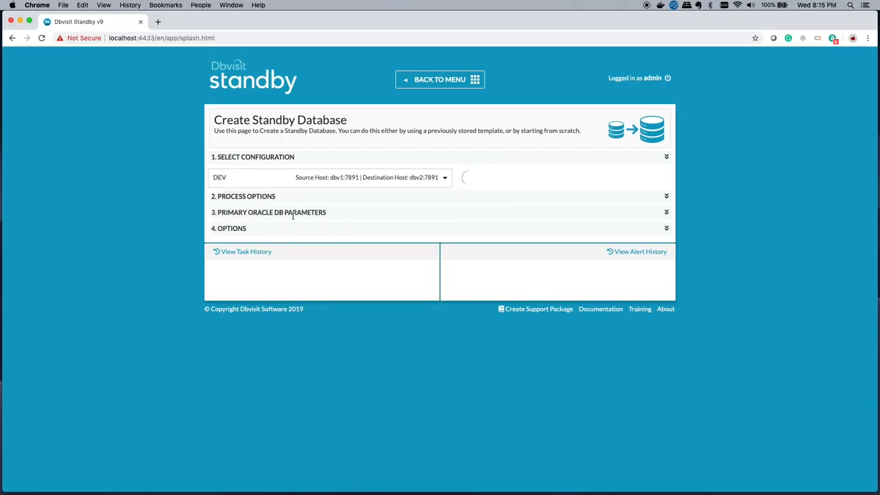
pyautogui.click(250, 214)
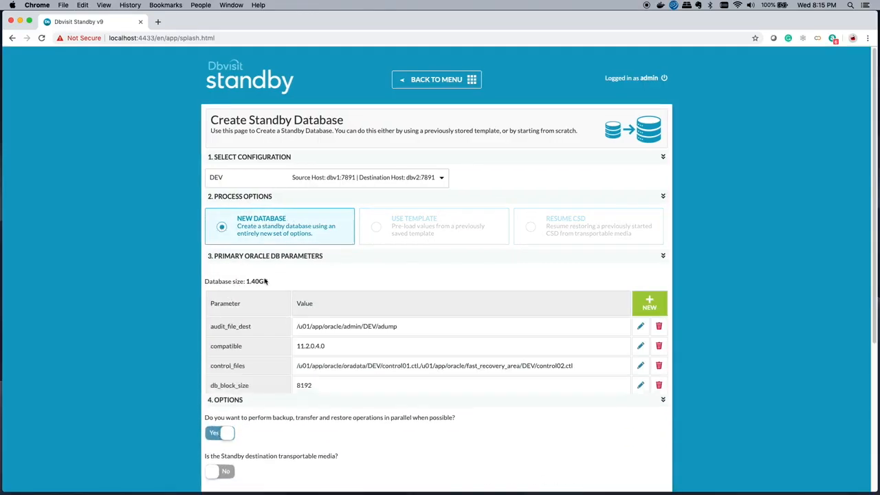
pyautogui.scroll(-5, 271, 308)
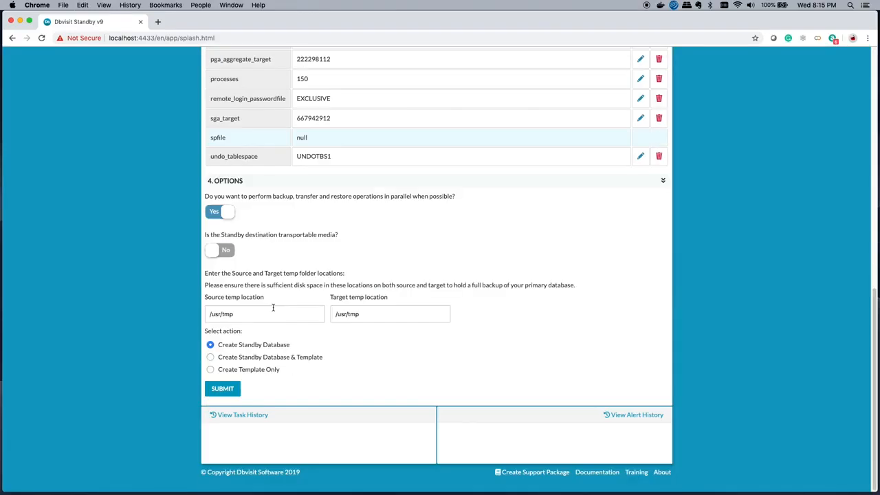
pyautogui.click(225, 389)
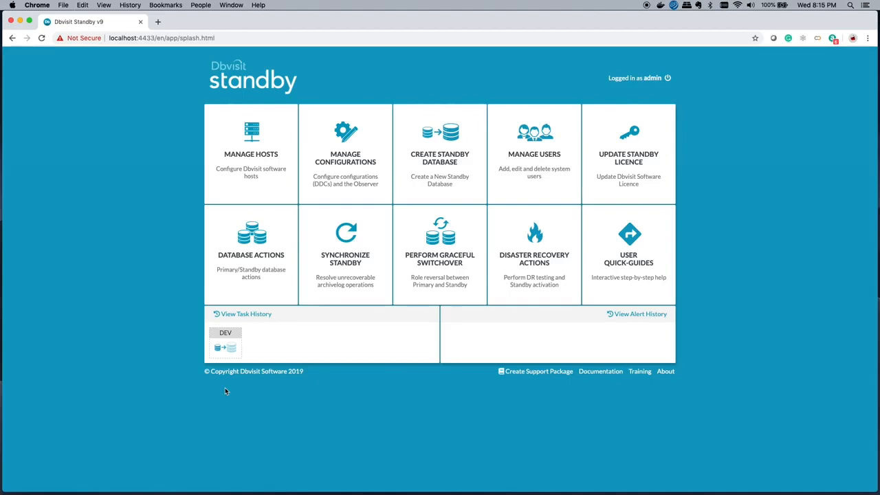
# - Review the progress log of the DEV standby database creation task, and close it
pyautogui.click(227, 350)
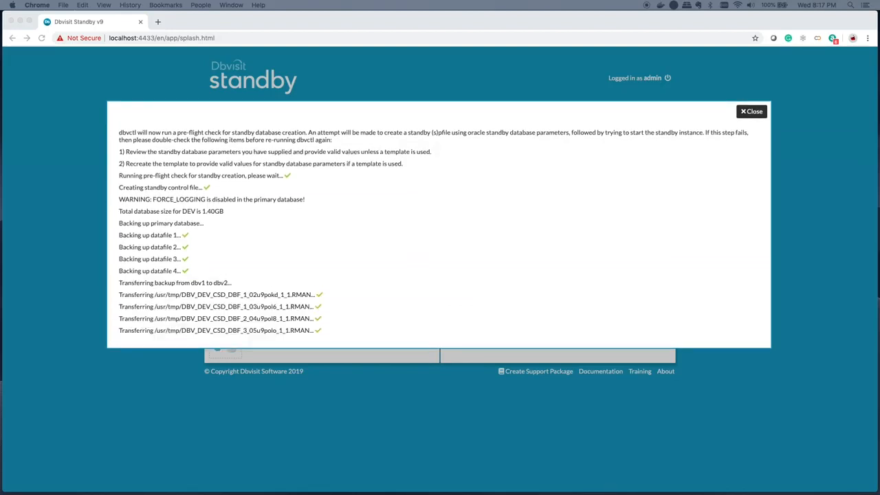
pyautogui.click(334, 412)
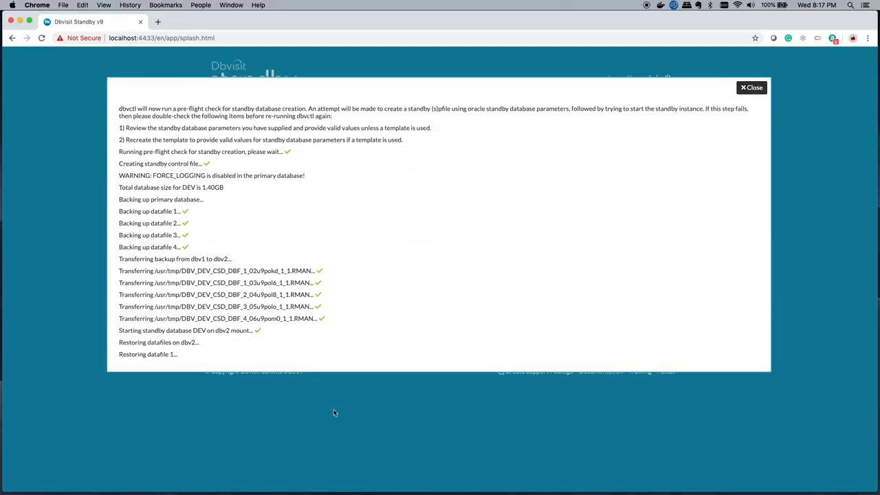
pyautogui.click(751, 88)
pyautogui.moveTo(218, 354)
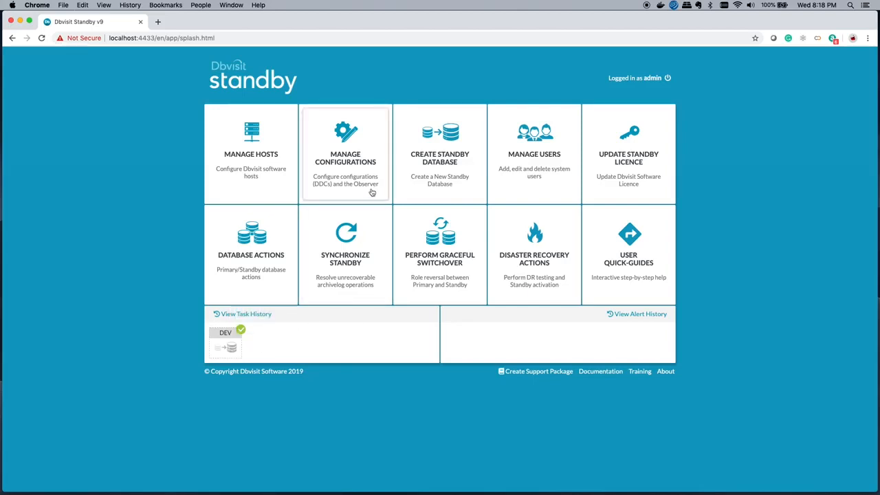
# - Add a Dbvisit Observer at address dbv3 on port 10853, enter its passphrase, and save it
pyautogui.click(337, 167)
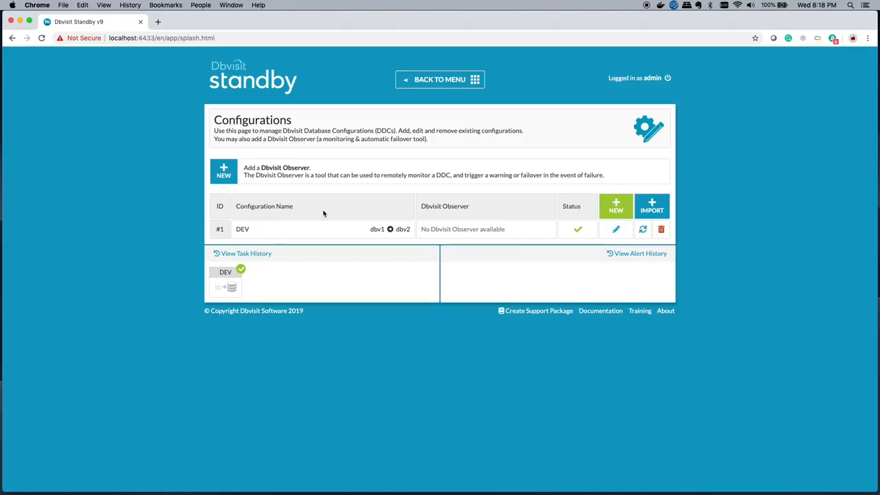
pyautogui.click(223, 177)
pyautogui.click(236, 173)
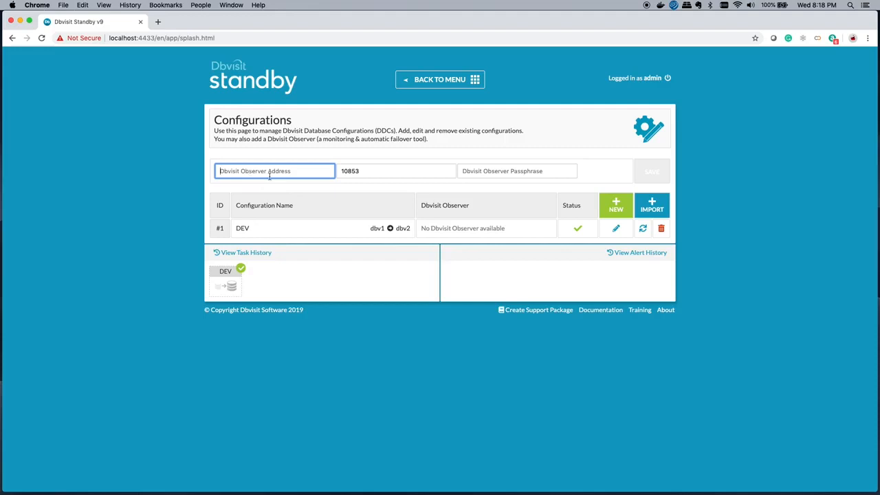
pyautogui.write('dbv3')
pyautogui.press('Tab')
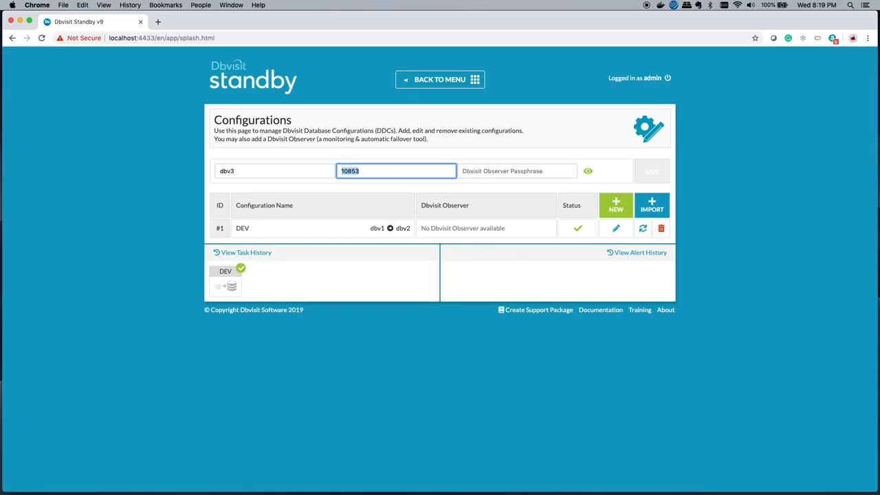
pyautogui.press('Tab')
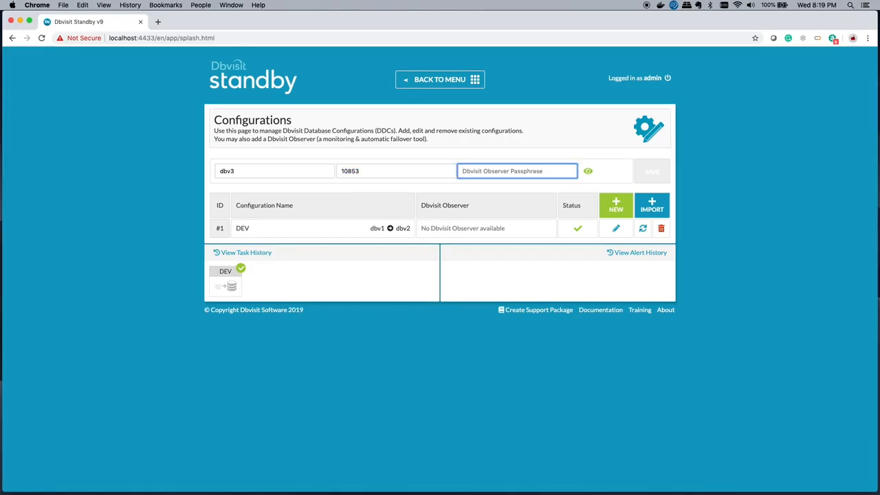
pyautogui.write('*****')
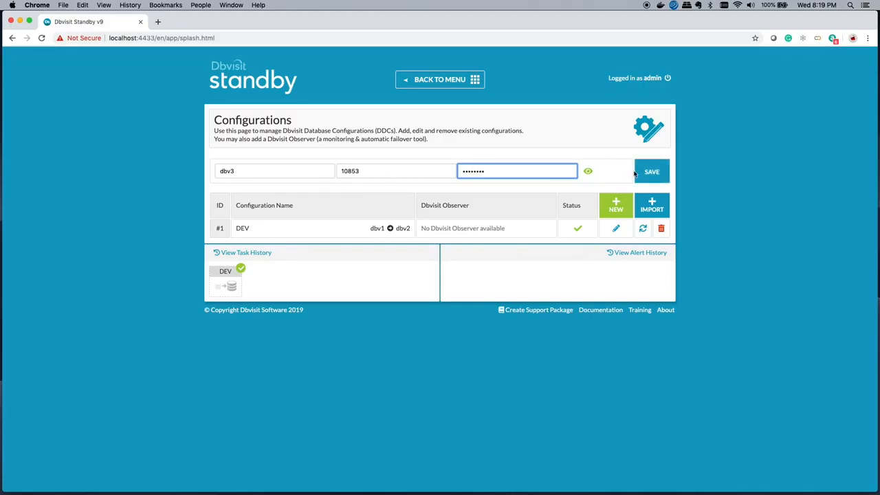
pyautogui.click(652, 172)
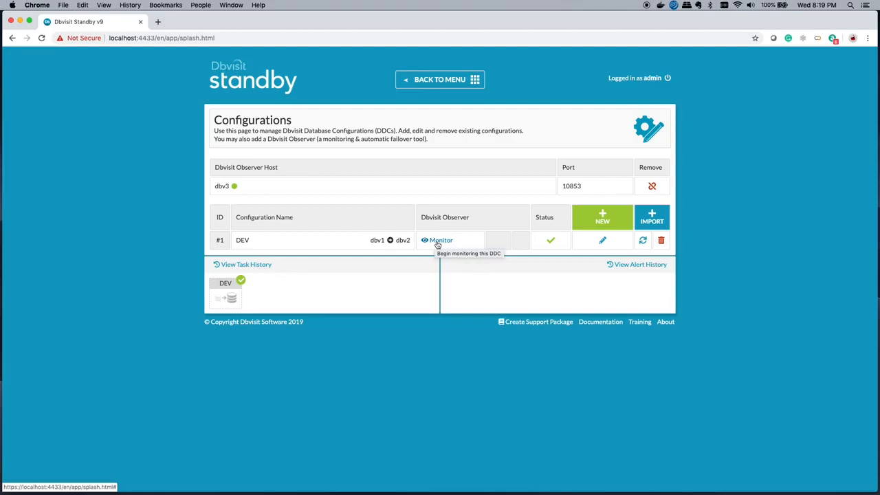
# - Begin Observer monitoring setup for the DEV configuration with a poll interval of 20 and 3 retries
pyautogui.moveTo(237, 241)
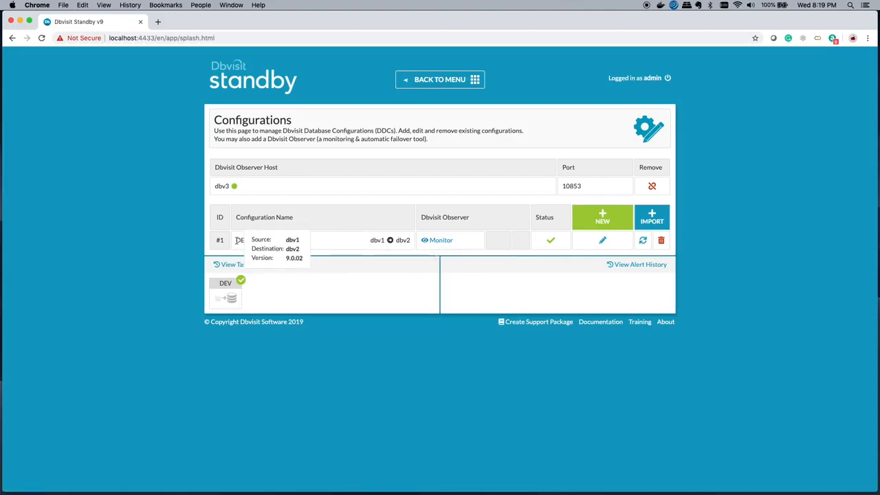
pyautogui.click(436, 242)
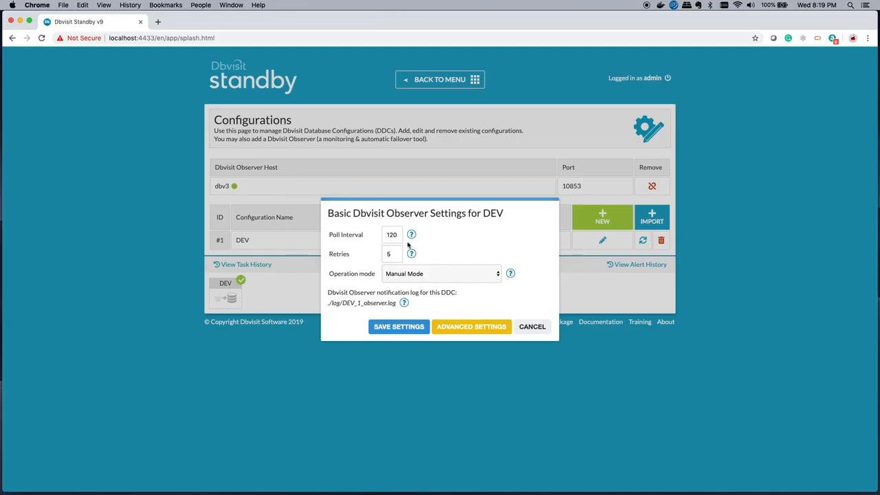
pyautogui.moveTo(412, 237)
pyautogui.moveTo(411, 255)
pyautogui.click(399, 236)
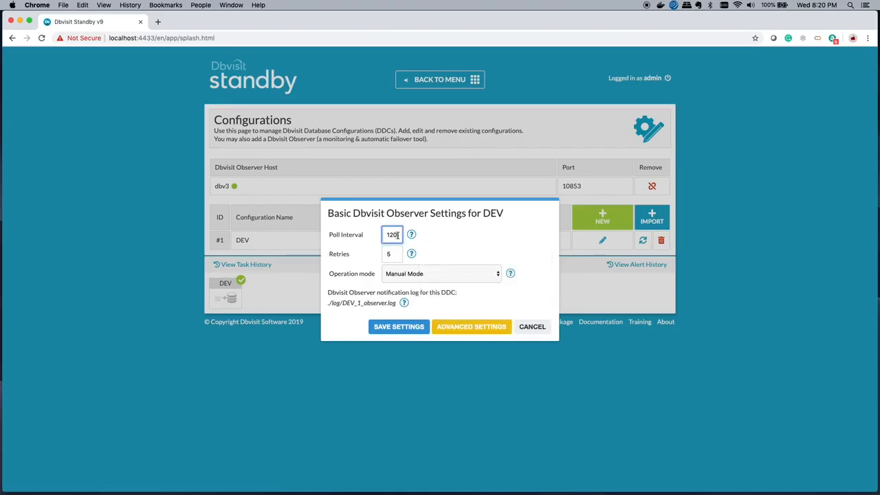
pyautogui.press('BackSpace')
pyautogui.press('BackSpace')
pyautogui.press('BackSpace')
pyautogui.write('20')
pyautogui.click(411, 255)
pyautogui.click(399, 253)
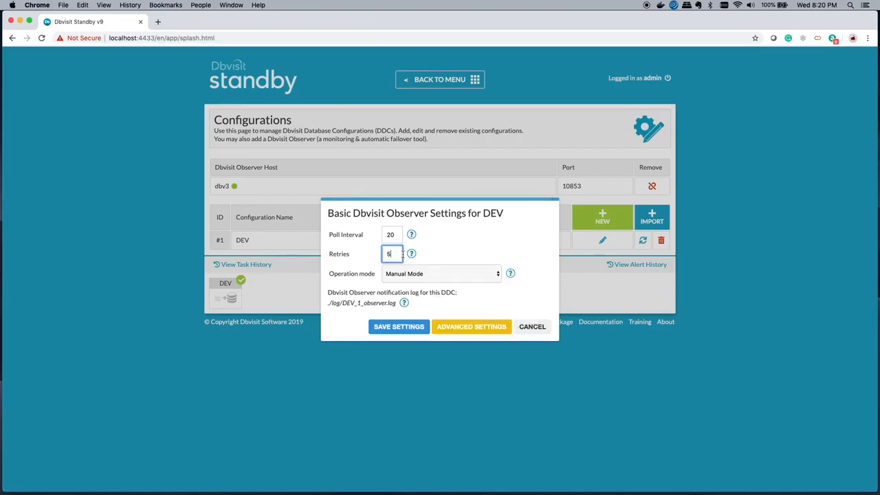
pyautogui.press('BackSpace')
pyautogui.write('3')
# - Try Failover Mode as the Observer operation mode, return it to Manual Mode, and save the settings
pyautogui.click(497, 275)
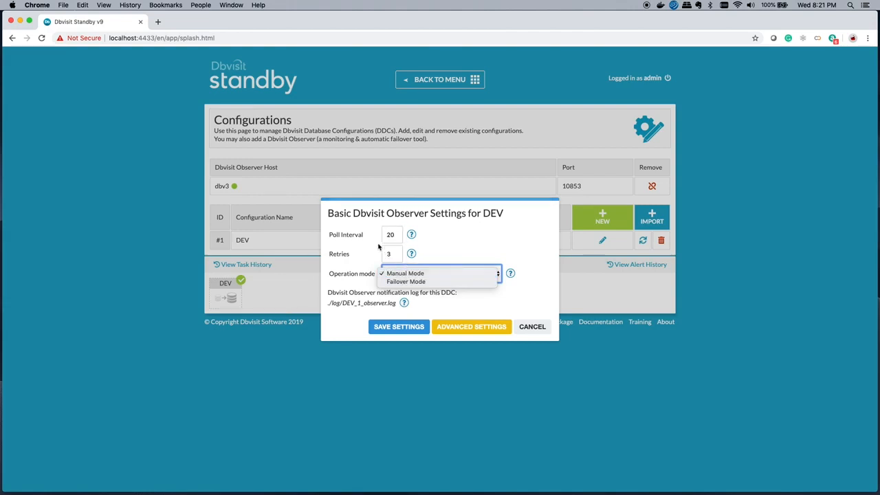
pyautogui.click(402, 283)
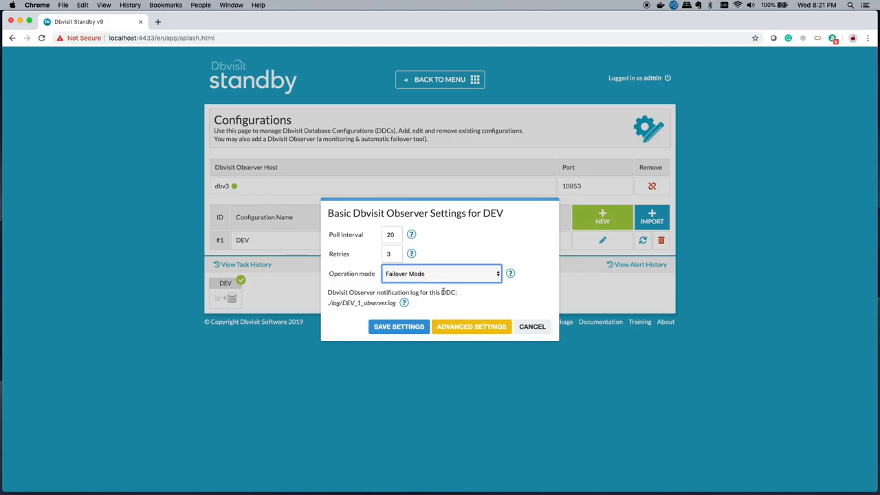
pyautogui.click(497, 277)
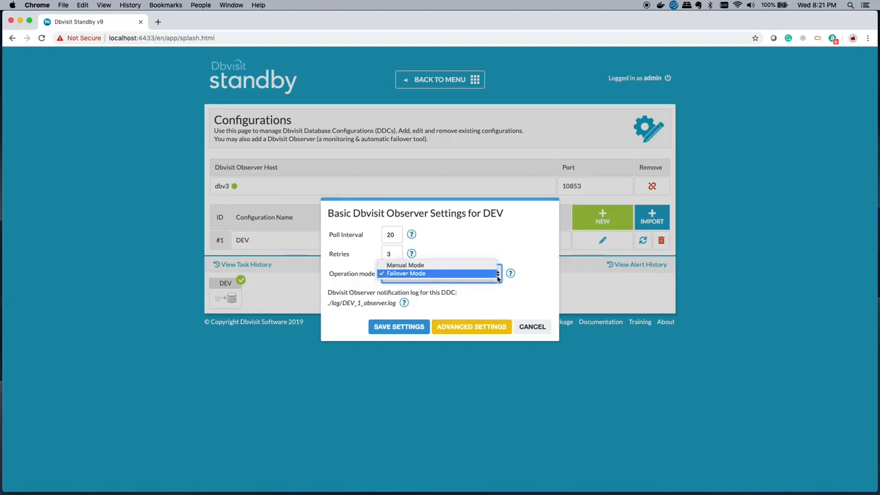
pyautogui.click(405, 266)
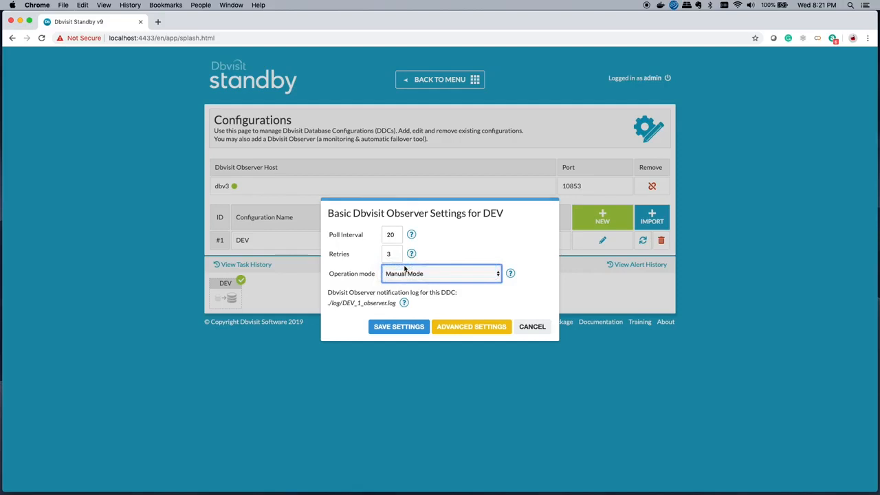
pyautogui.click(409, 328)
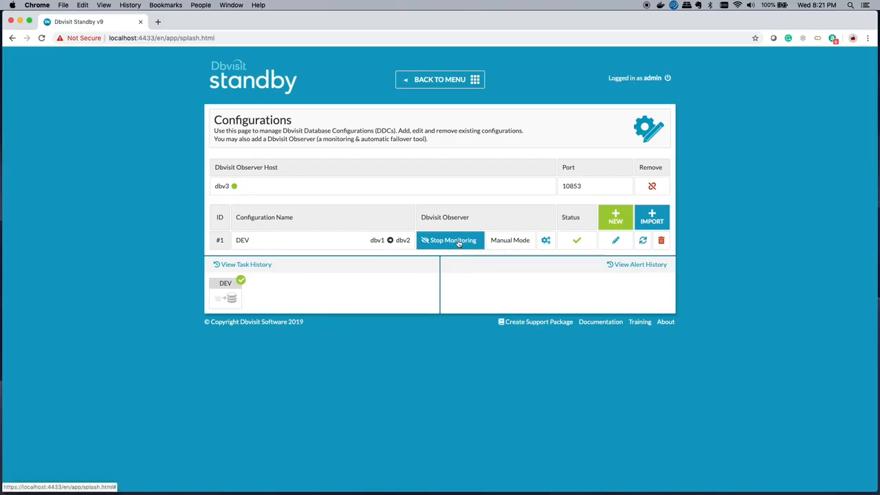
# - Review the advanced Observer settings for DEV, including notifiers, user scripts and rule priority, and leave without saving
pyautogui.click(546, 242)
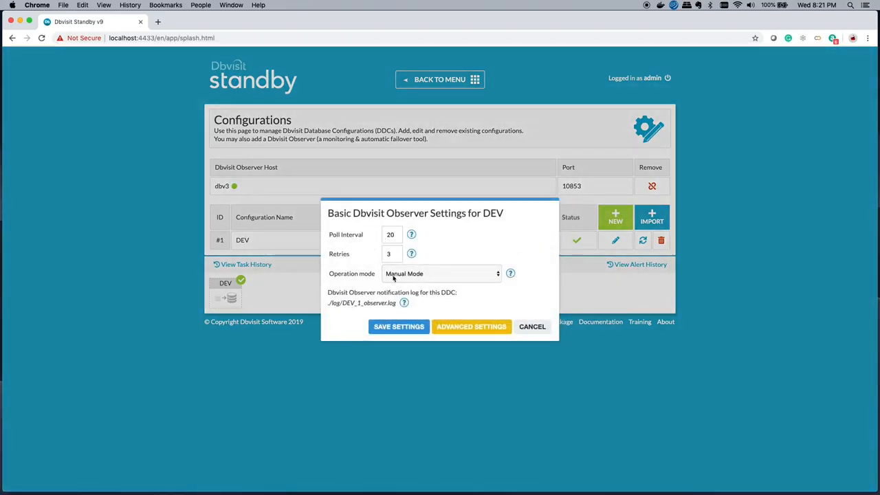
pyautogui.click(471, 327)
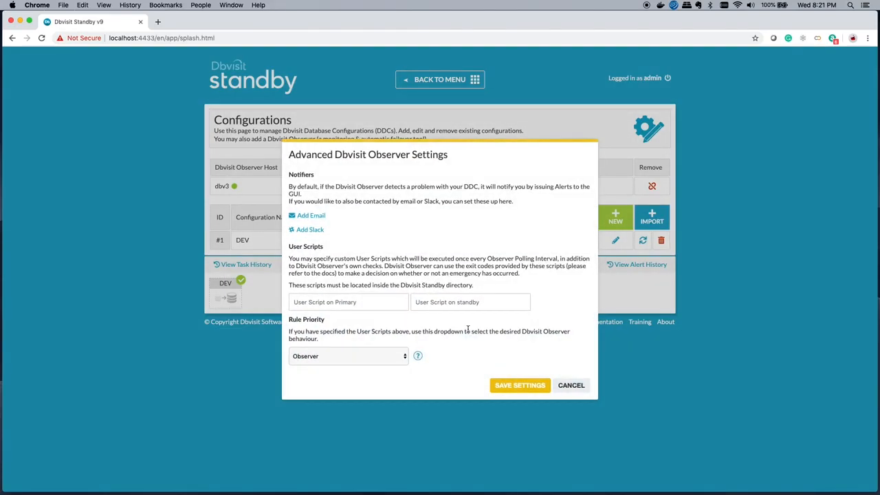
pyautogui.click(571, 386)
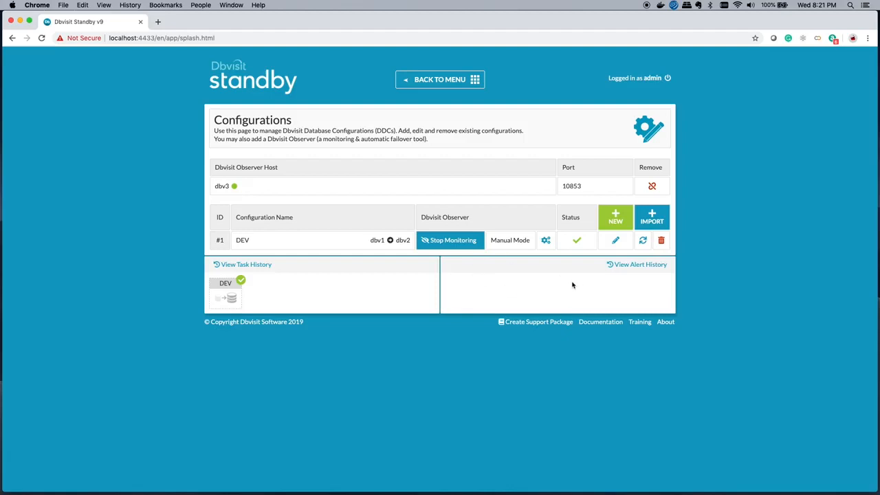
# - Stop the primary DEV database on host dbv1 and dismiss the result message
pyautogui.click(435, 82)
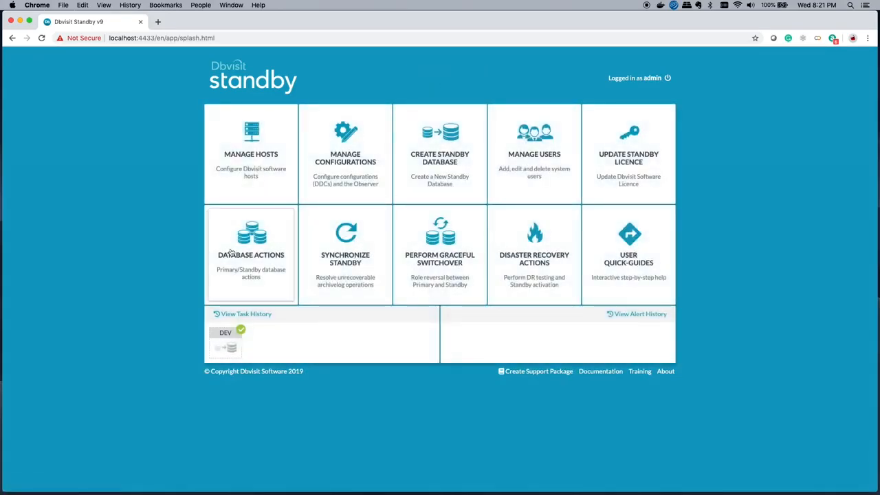
pyautogui.click(243, 253)
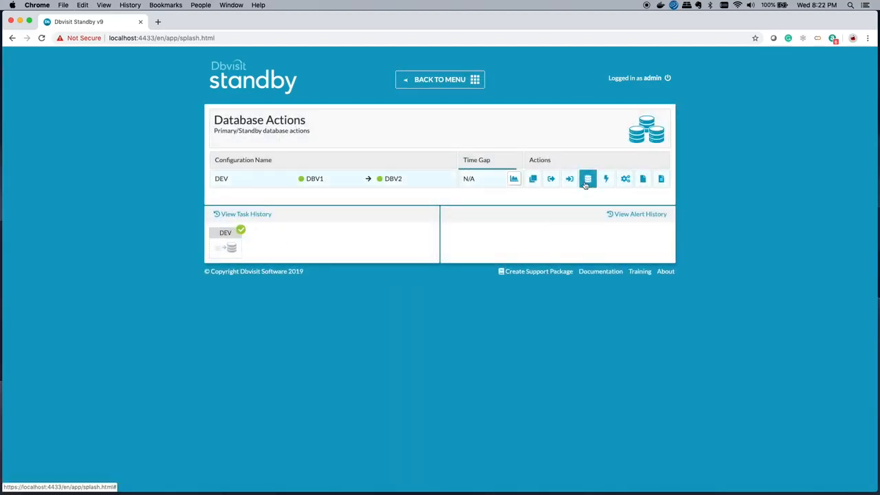
pyautogui.click(586, 180)
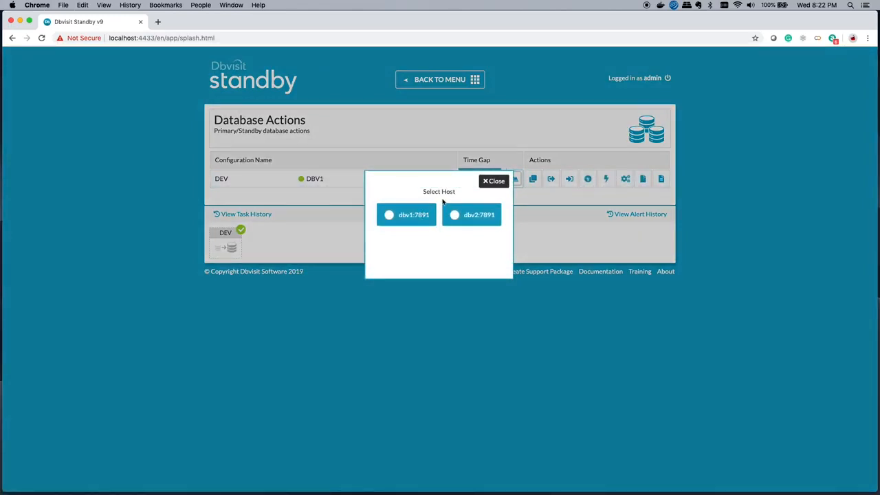
pyautogui.click(396, 218)
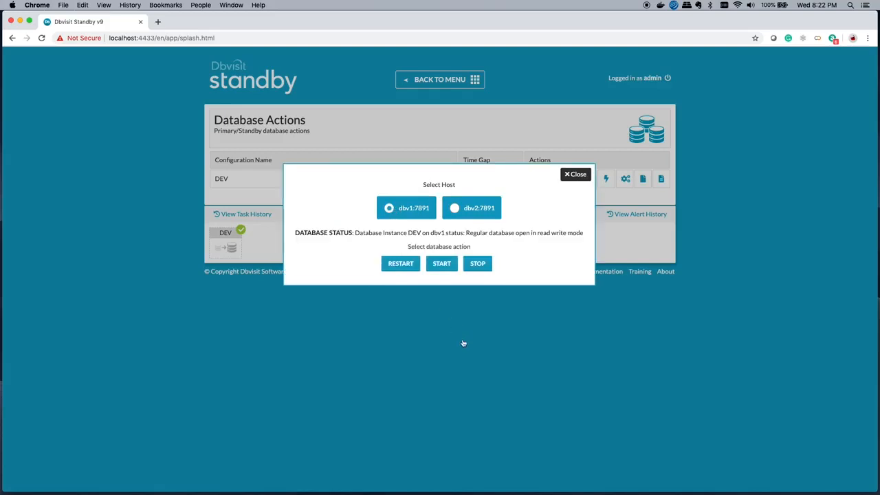
pyautogui.click(478, 264)
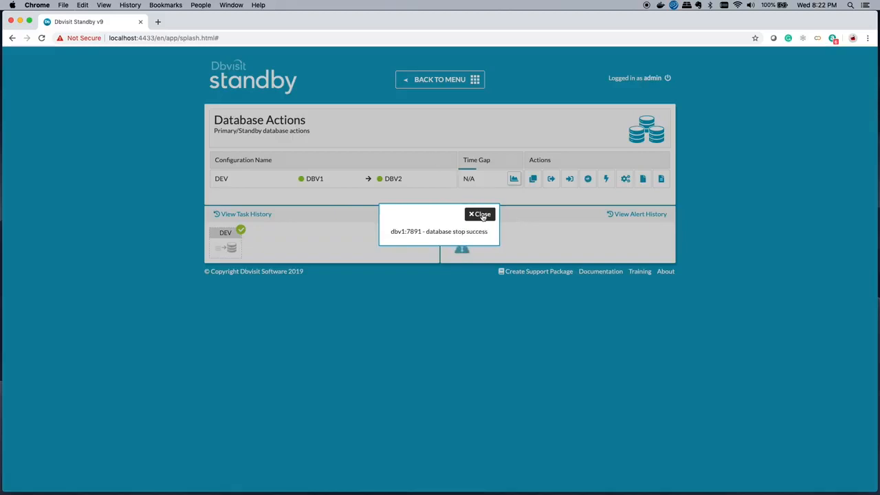
pyautogui.click(480, 214)
# - Examine the details of the DEV Observer alert from the main menu page, and close them
pyautogui.click(422, 81)
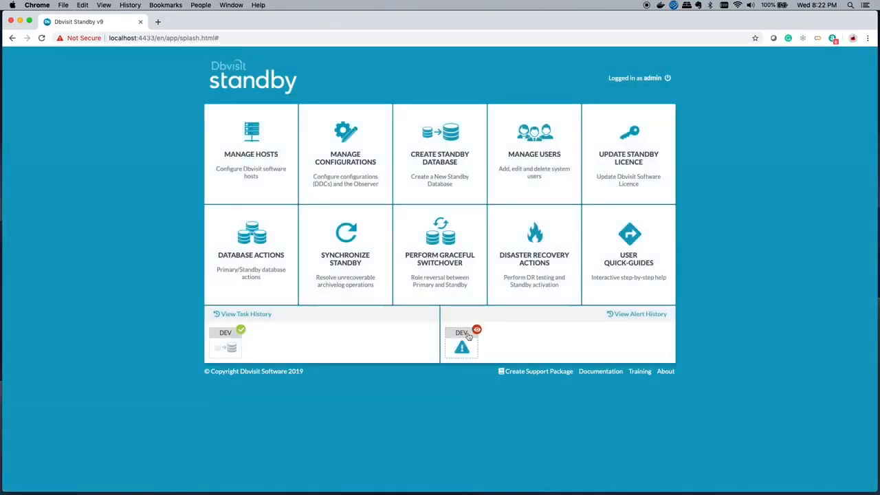
pyautogui.moveTo(462, 347)
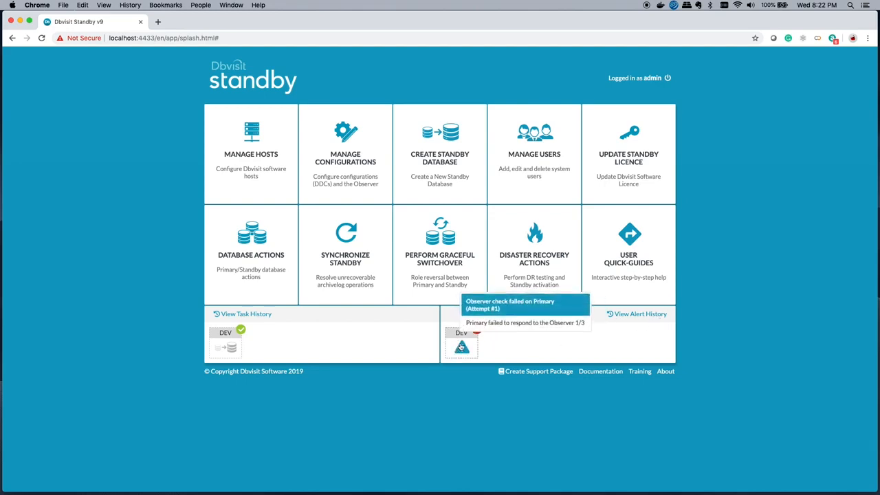
pyautogui.click(461, 348)
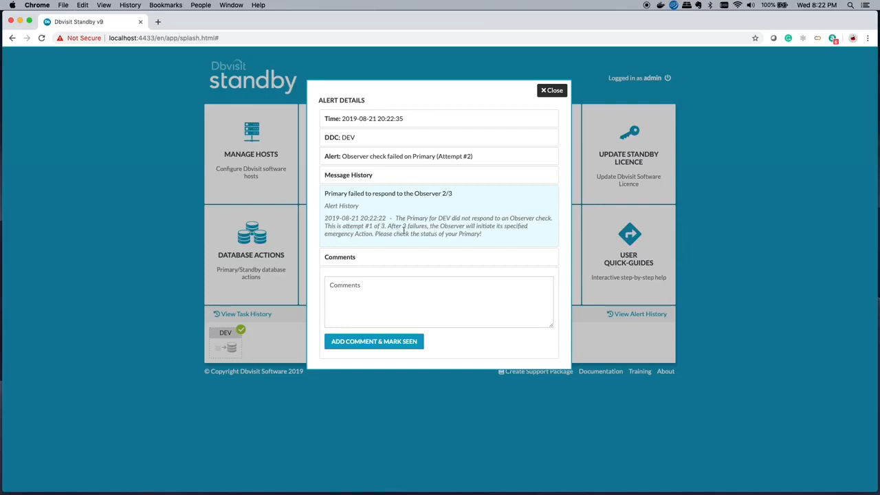
pyautogui.click(556, 91)
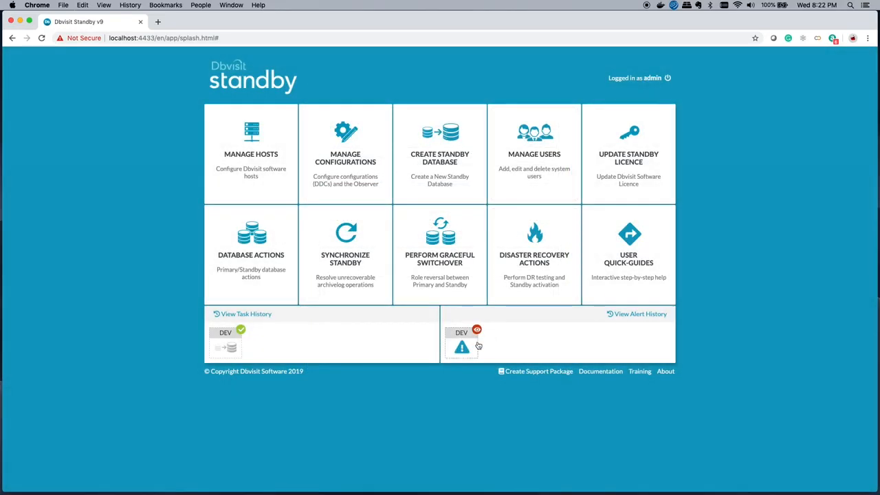
# - Comment on the DEV alert with "This is a dry run - no action was taken. See the log files for more information" and mark it seen
pyautogui.moveTo(467, 347)
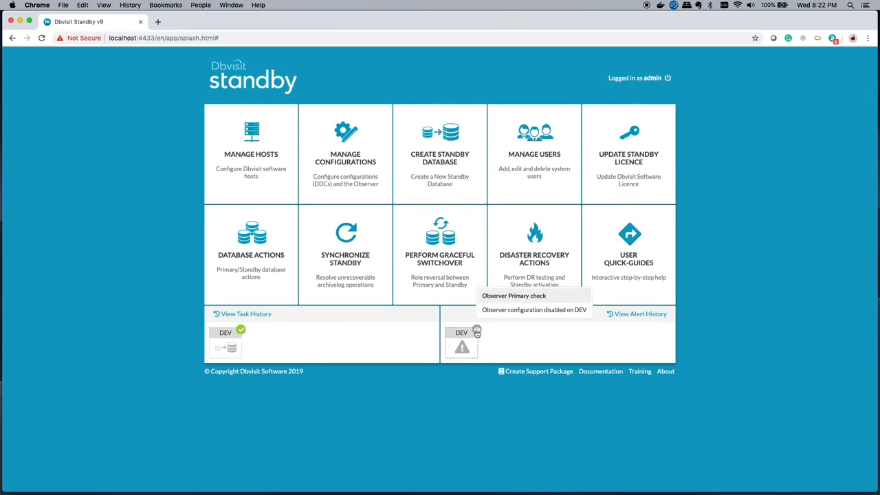
pyautogui.click(463, 343)
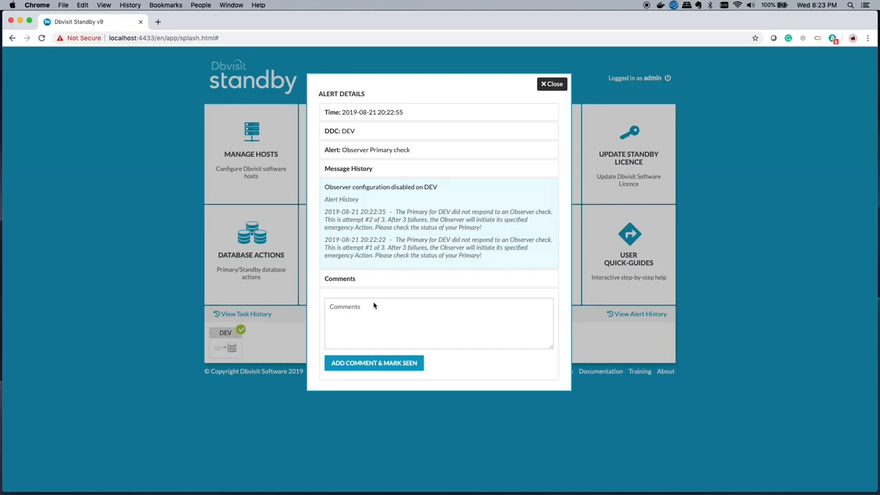
pyautogui.click(355, 311)
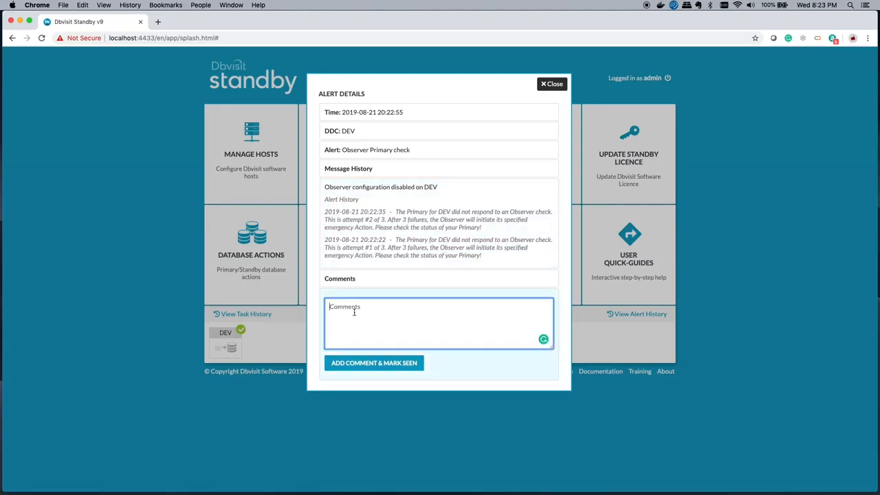
pyautogui.write('This is a dry run - no action was taken. See the log file')
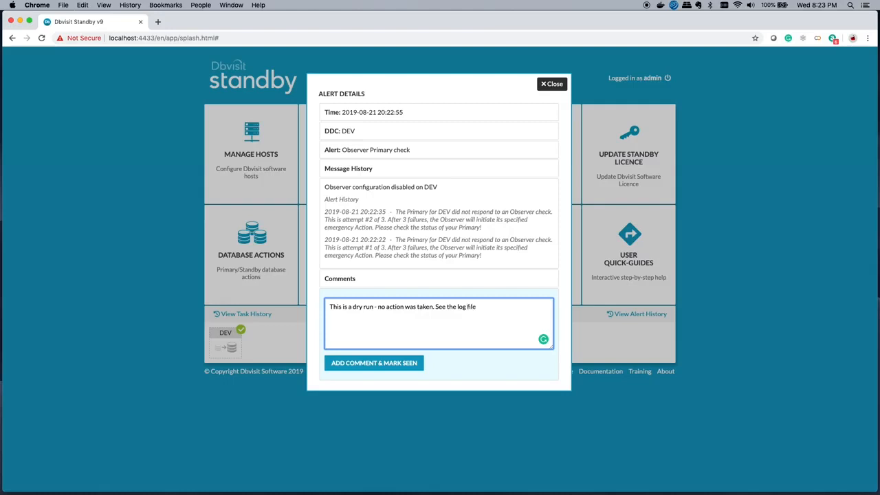
pyautogui.write(' for')
pyautogui.press('BackSpace')
pyautogui.press('BackSpace')
pyautogui.press('BackSpace')
pyautogui.write('s for more information')
pyautogui.click(371, 362)
pyautogui.moveTo(459, 344)
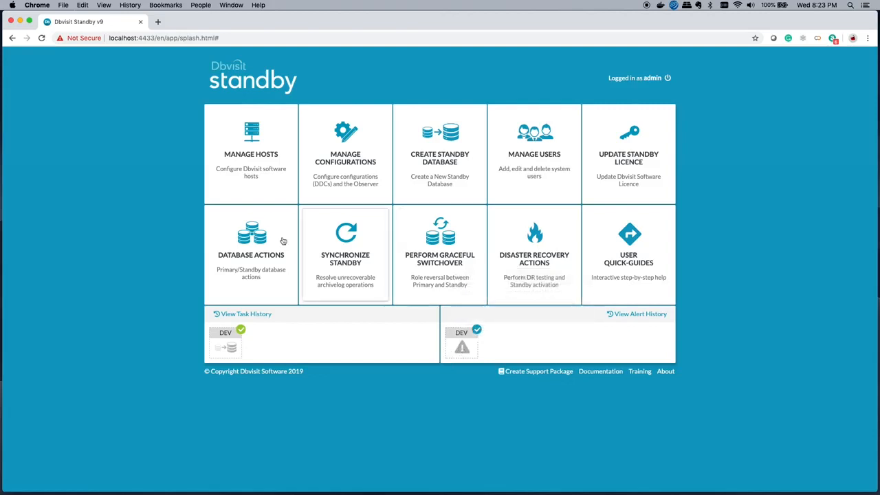
# - Start the primary DEV database again on host dbv1 from the database actions
pyautogui.click(251, 266)
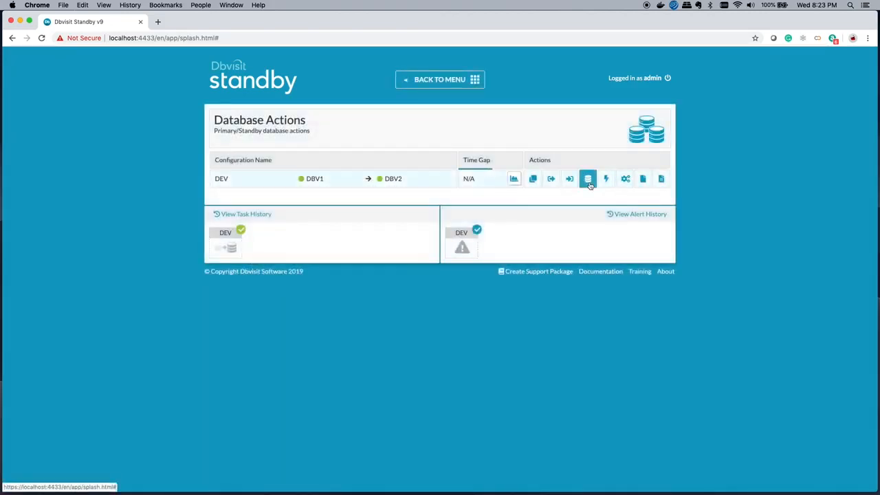
pyautogui.click(588, 179)
pyautogui.click(390, 215)
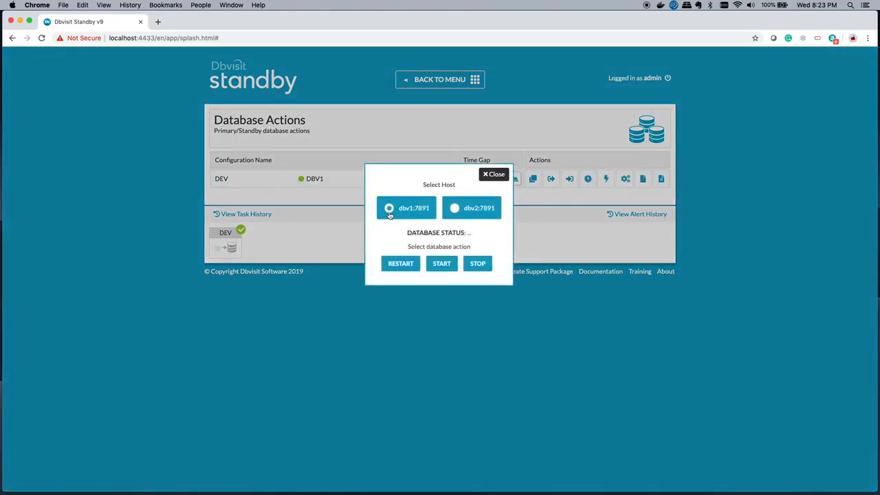
pyautogui.click(442, 264)
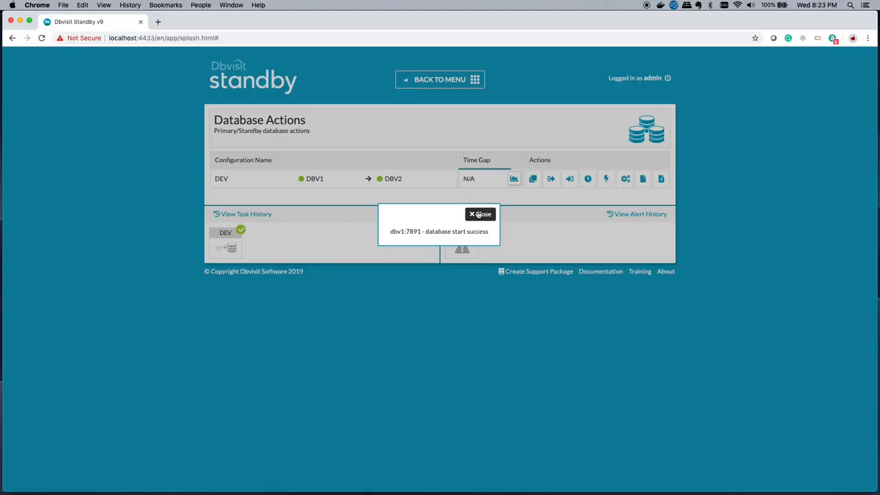
# - Dismiss the database start result and start Observer monitoring for the DEV configuration in the configuration management page
pyautogui.click(480, 215)
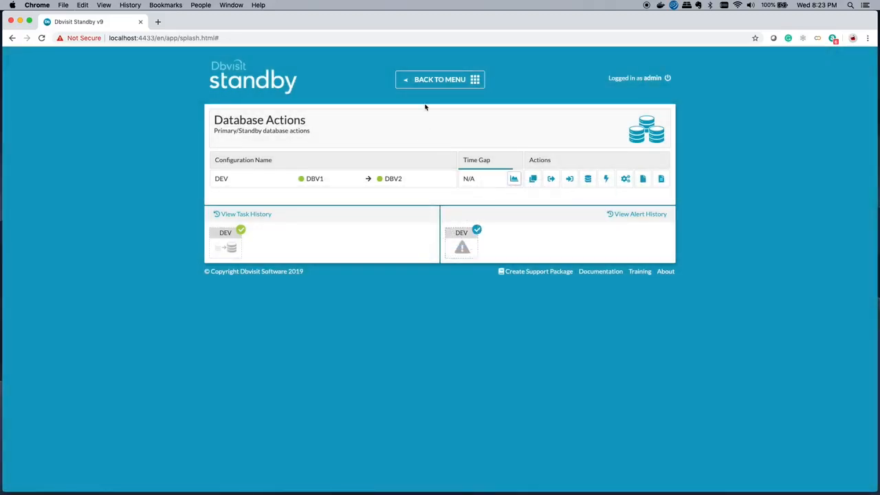
pyautogui.click(430, 82)
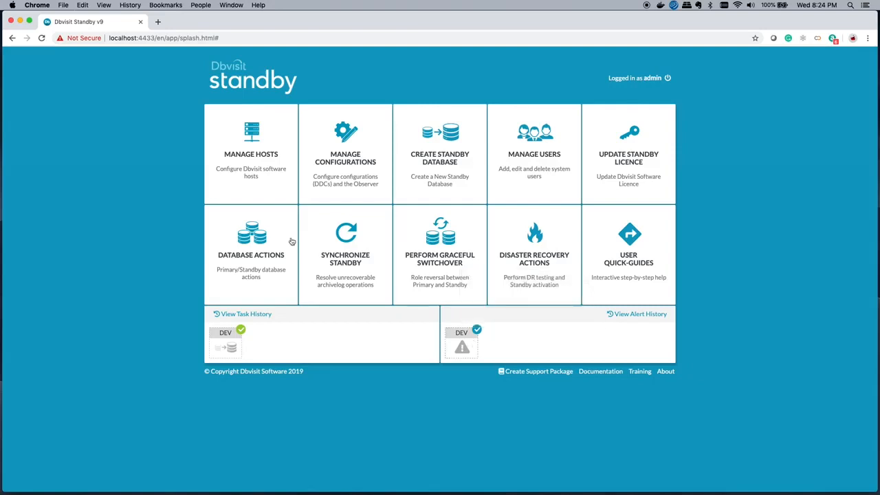
pyautogui.click(340, 172)
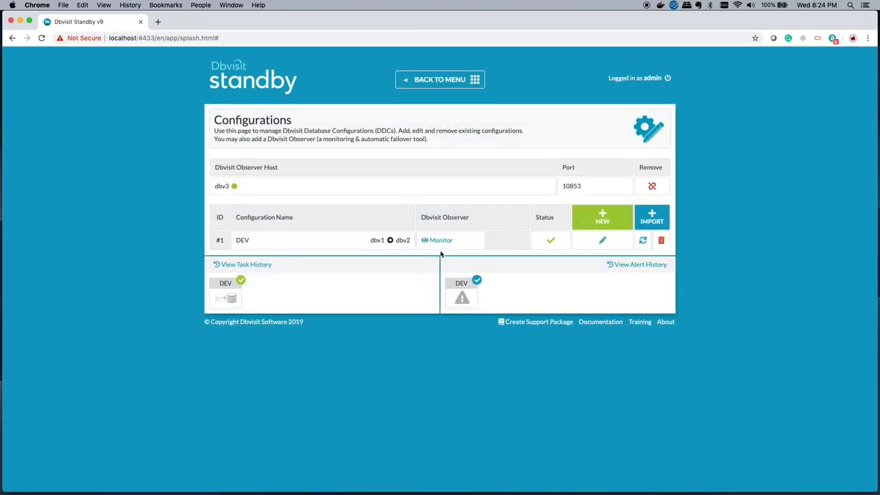
pyautogui.moveTo(474, 295)
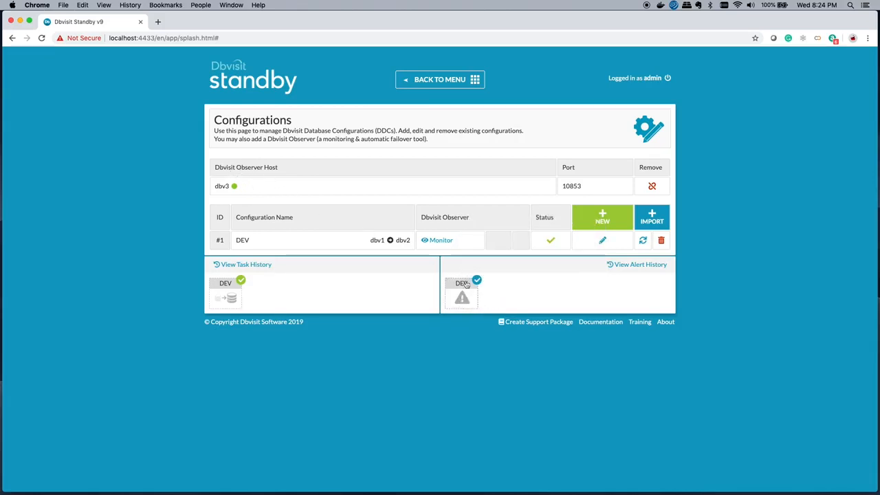
pyautogui.click(438, 240)
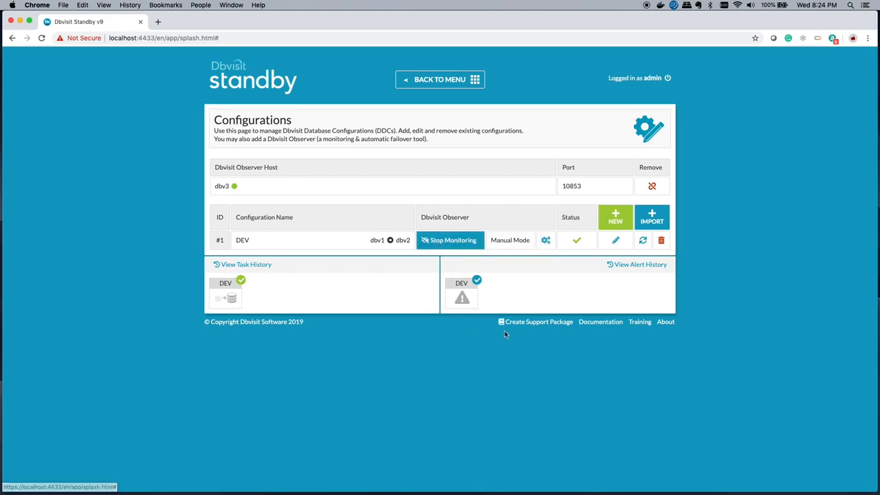
pyautogui.click(545, 242)
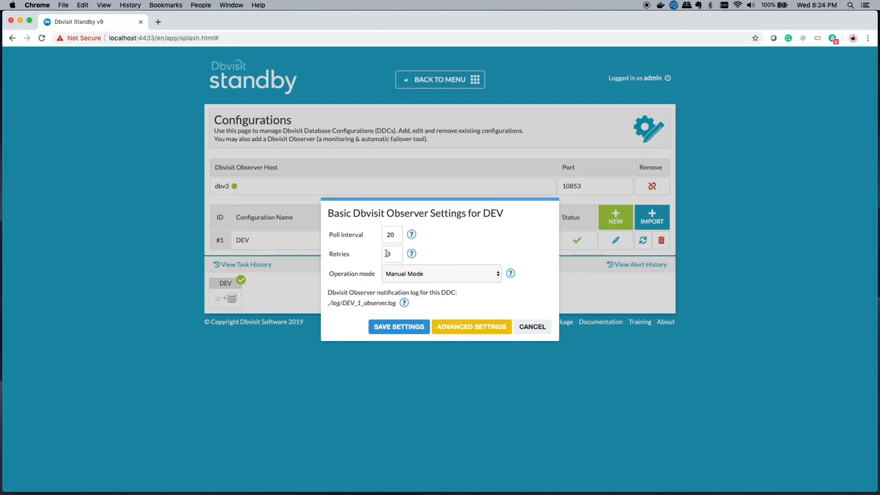
pyautogui.click(389, 254)
pyautogui.press('BackSpace')
pyautogui.write('4')
pyautogui.click(499, 278)
pyautogui.click(455, 283)
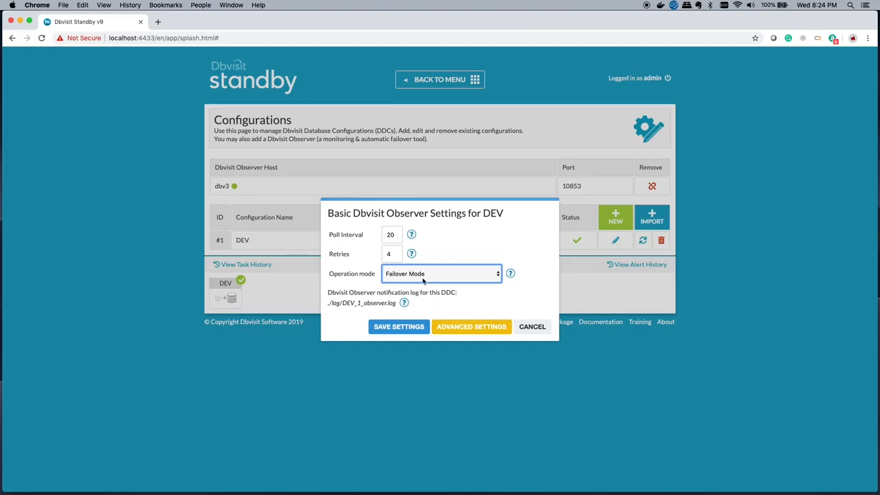
# - Examine the advanced Observer settings for DEV, including the rule priority options, and close them without saving
pyautogui.click(462, 328)
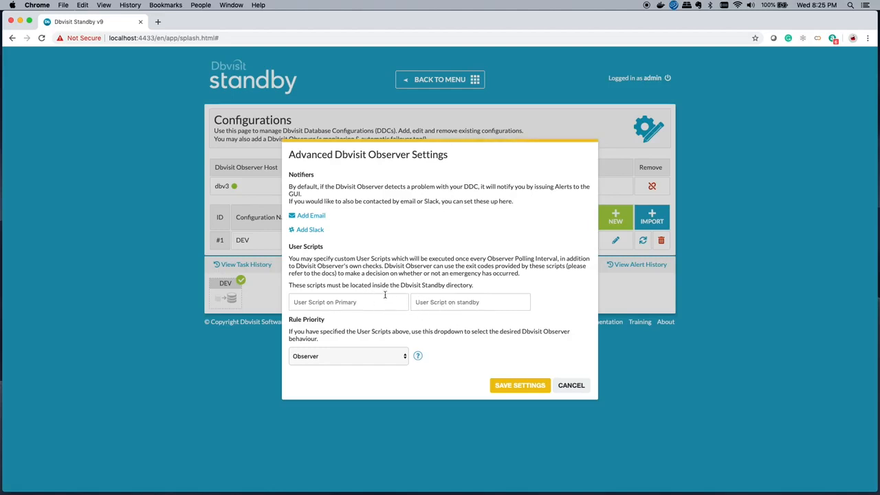
pyautogui.click(406, 357)
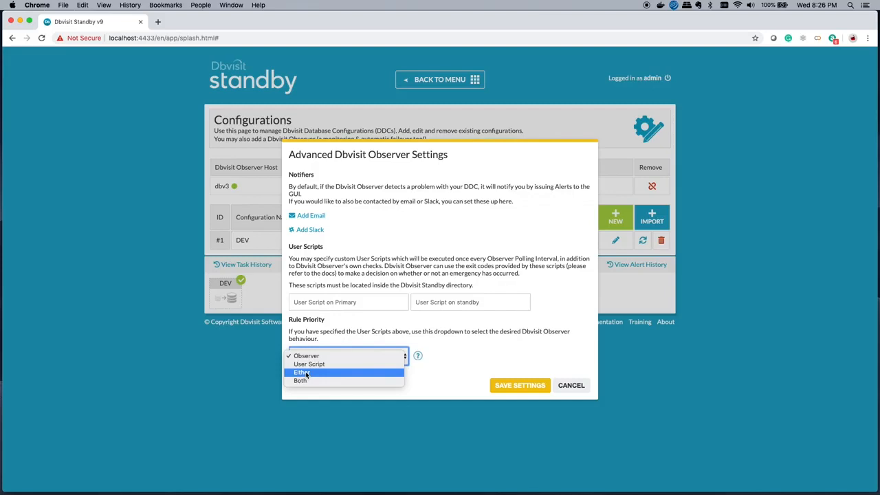
pyautogui.click(449, 361)
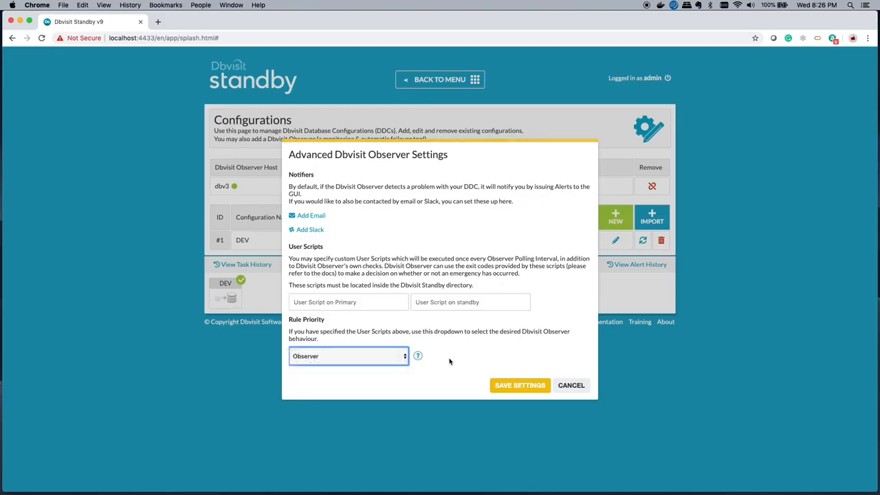
pyautogui.click(565, 388)
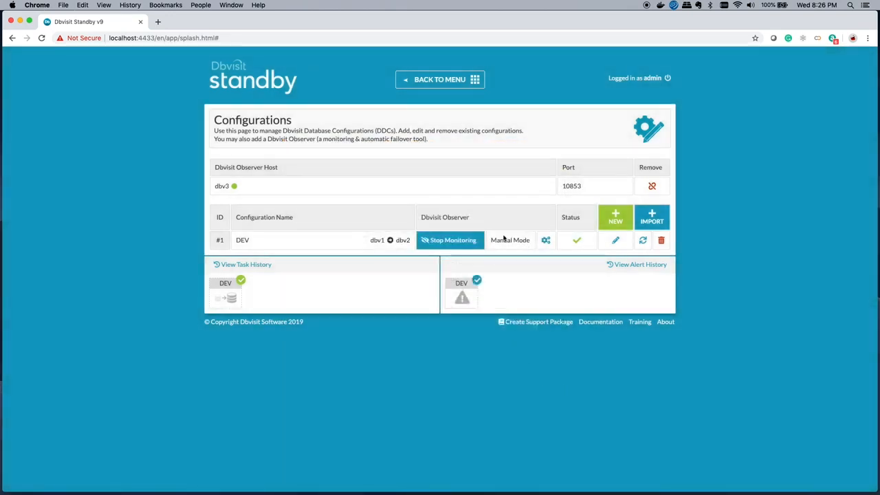
# - Set the DEV Observer's retries to 4 and its operation mode to Failover Mode, and save the settings
pyautogui.click(546, 240)
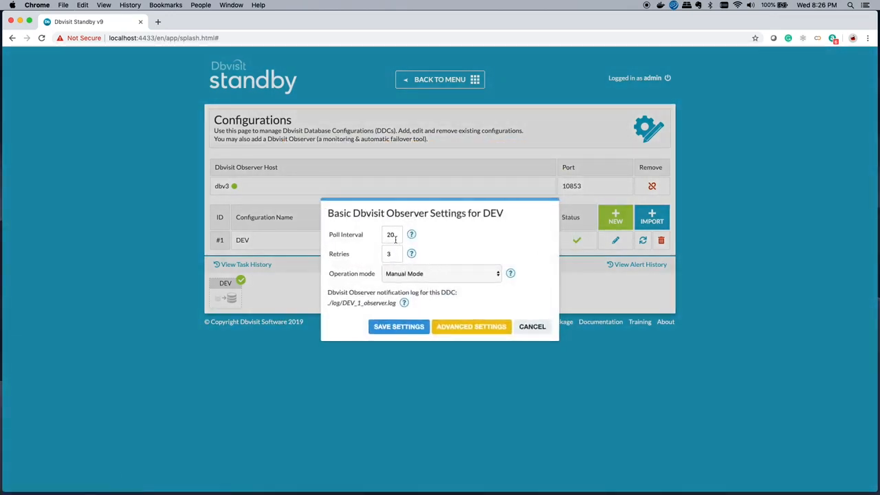
pyautogui.click(395, 256)
pyautogui.press('BackSpace')
pyautogui.write('4')
pyautogui.click(498, 275)
pyautogui.click(439, 282)
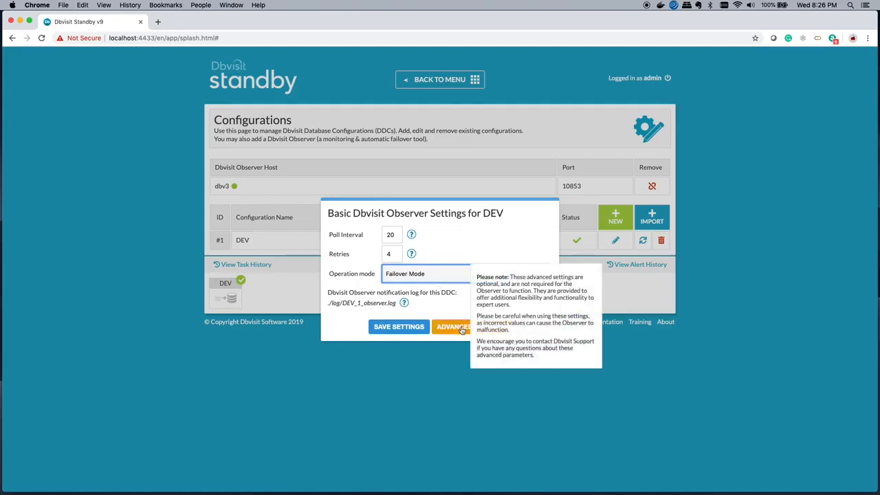
pyautogui.click(400, 327)
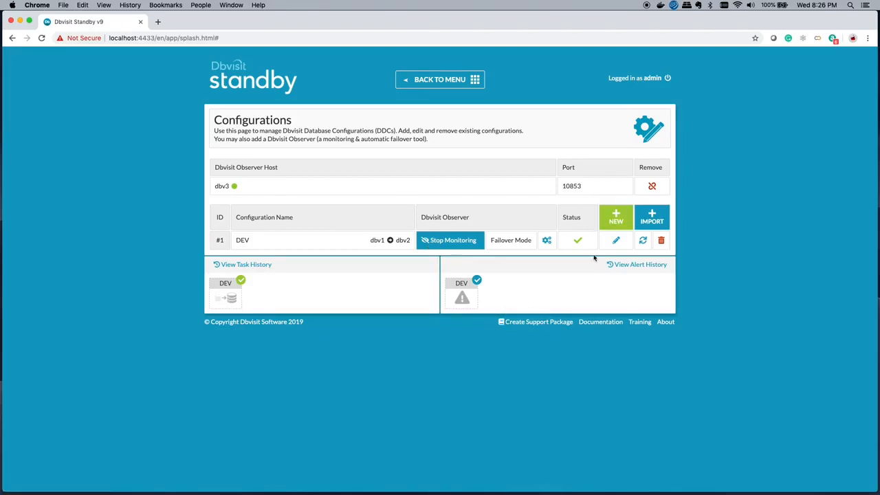
# - Stop the primary DEV database on host dbv1 from the database actions and dismiss the result message
pyautogui.click(427, 79)
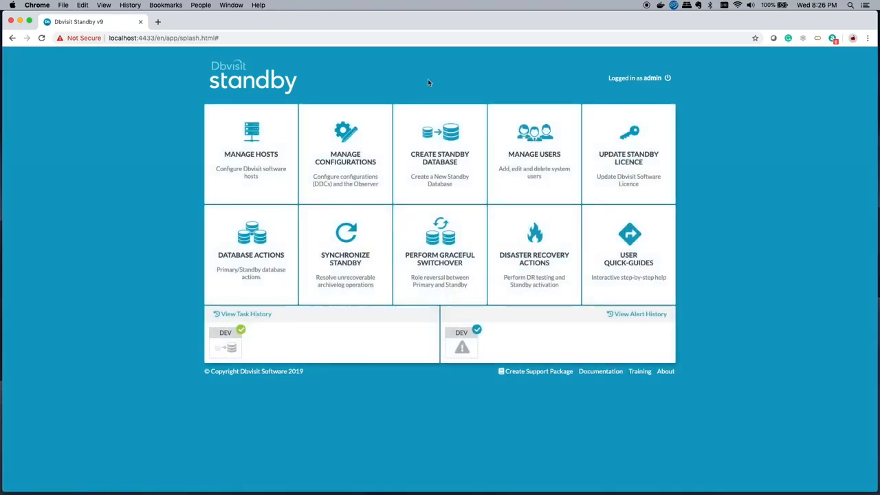
pyautogui.click(263, 255)
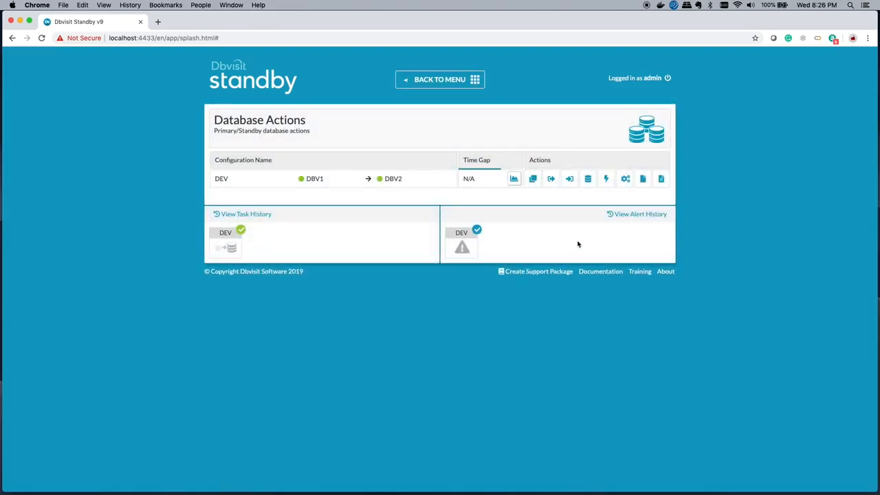
pyautogui.click(589, 180)
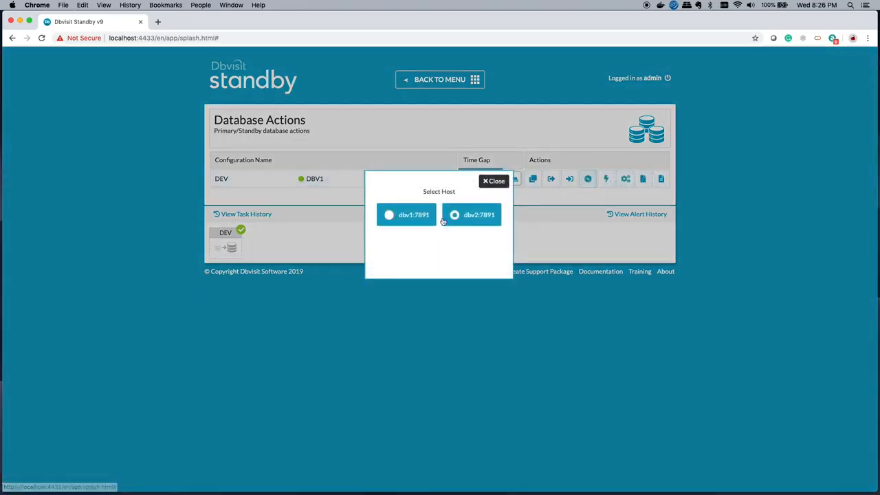
pyautogui.click(388, 217)
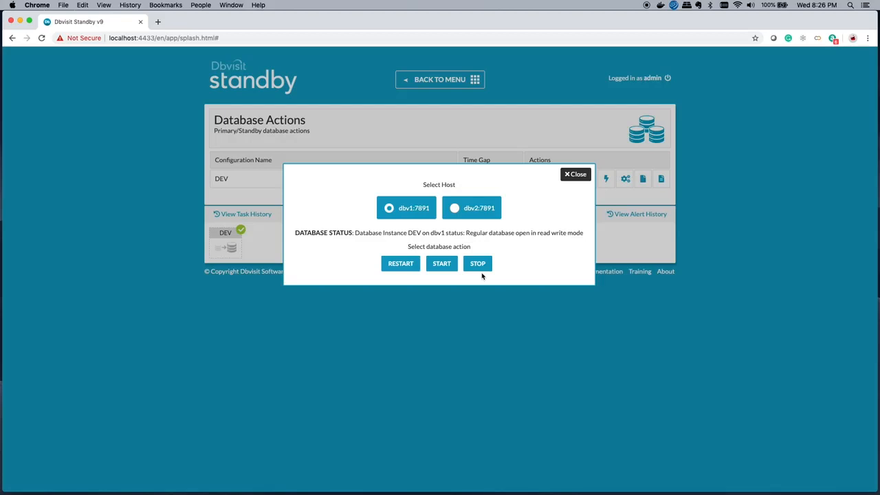
pyautogui.click(476, 267)
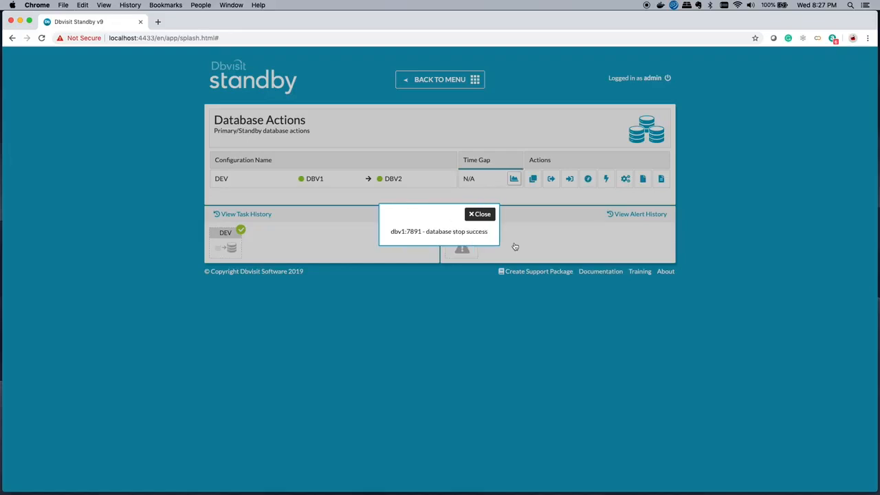
pyautogui.click(481, 214)
# - Examine the details of the newest DEV Observer alert from the configuration management page, and close them
pyautogui.click(427, 79)
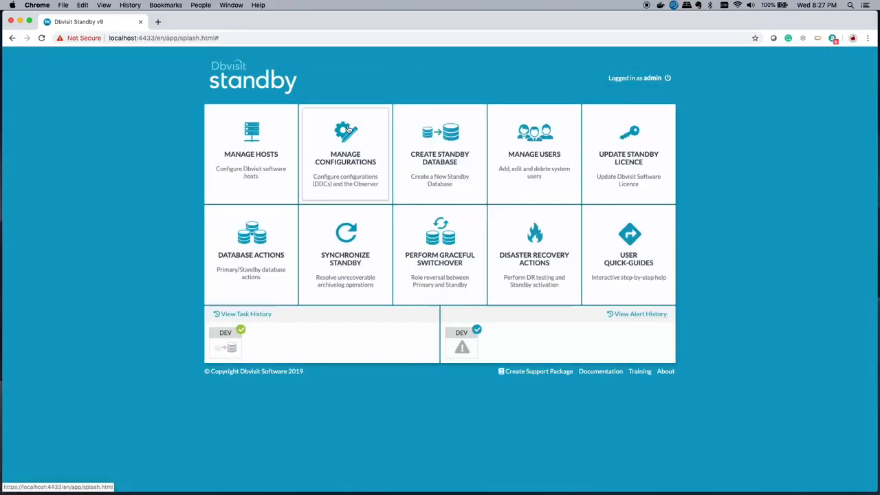
pyautogui.click(348, 129)
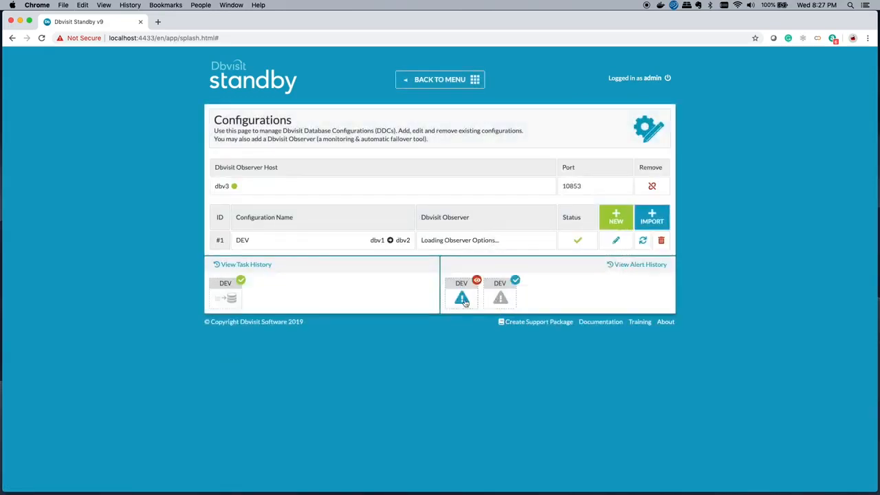
pyautogui.moveTo(464, 301)
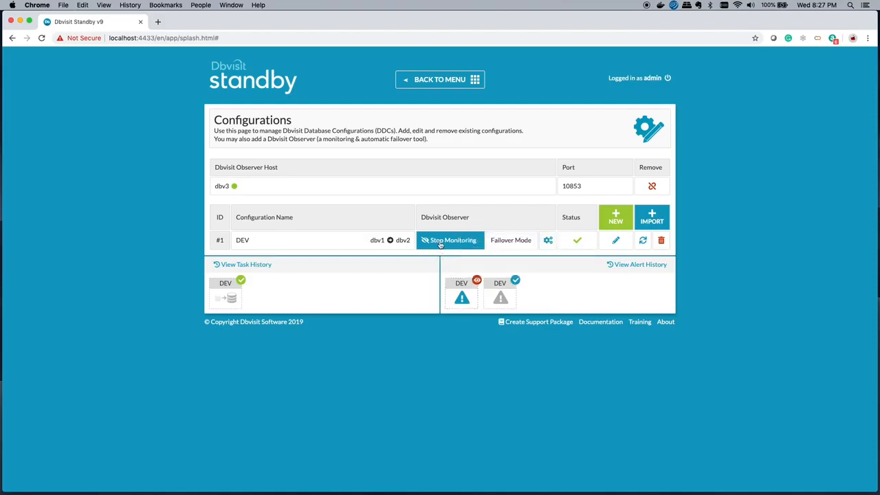
pyautogui.click(467, 298)
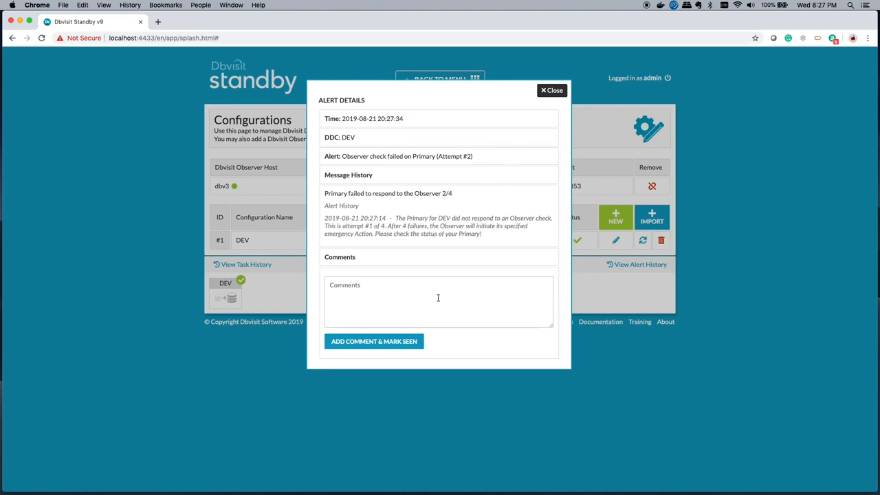
pyautogui.click(548, 90)
# - Check the DEV alert's summary, follow the standby activation task in its details until it ends, and close the details
pyautogui.moveTo(468, 292)
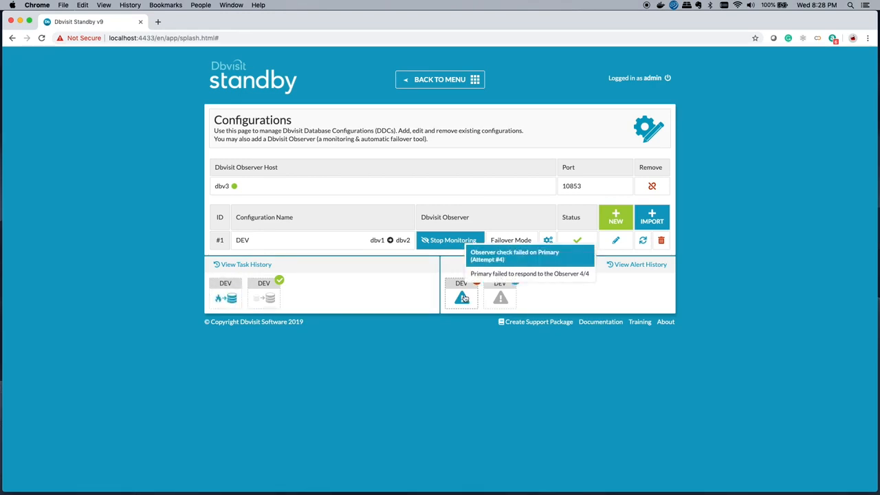
pyautogui.moveTo(231, 296)
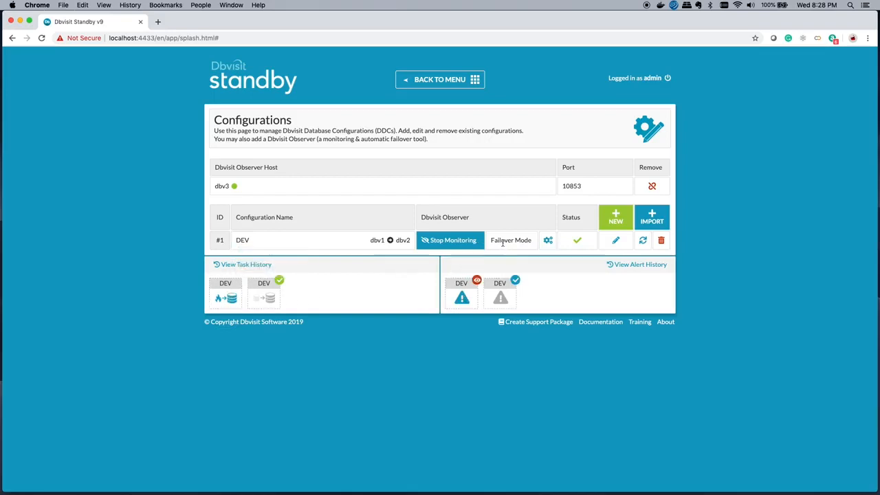
pyautogui.click(229, 298)
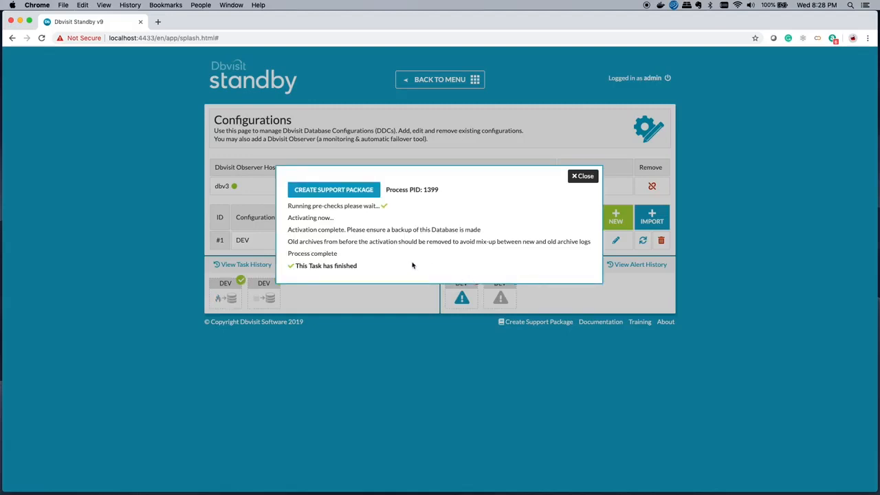
pyautogui.click(584, 176)
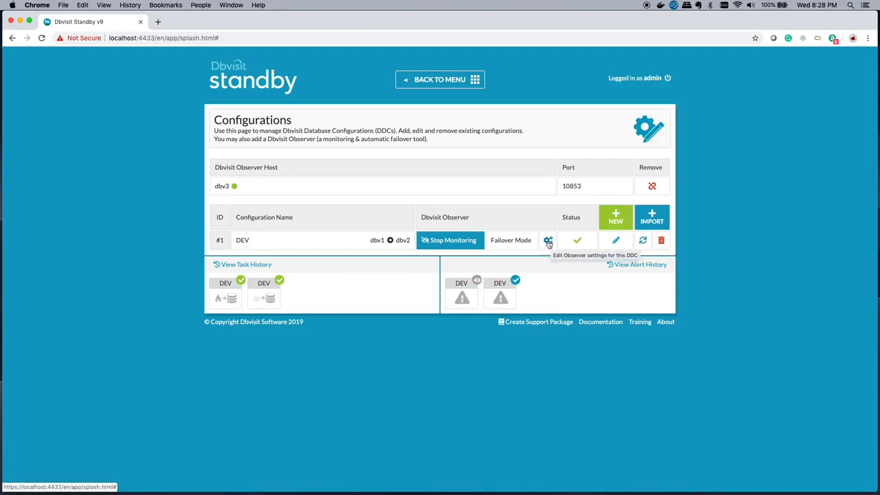
pyautogui.click(548, 242)
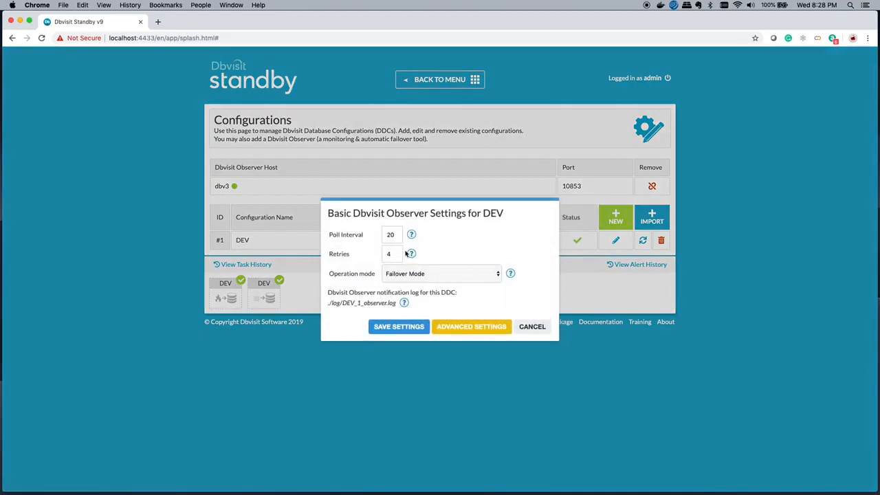
pyautogui.click(406, 274)
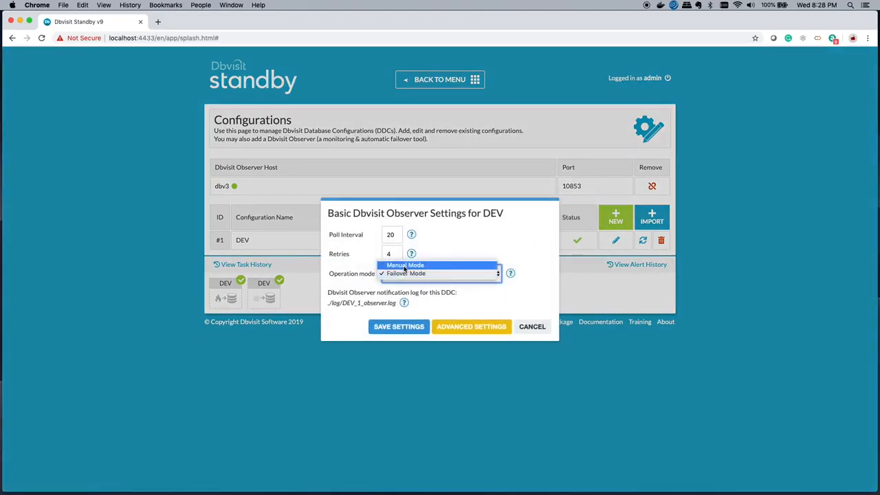
pyautogui.click(404, 266)
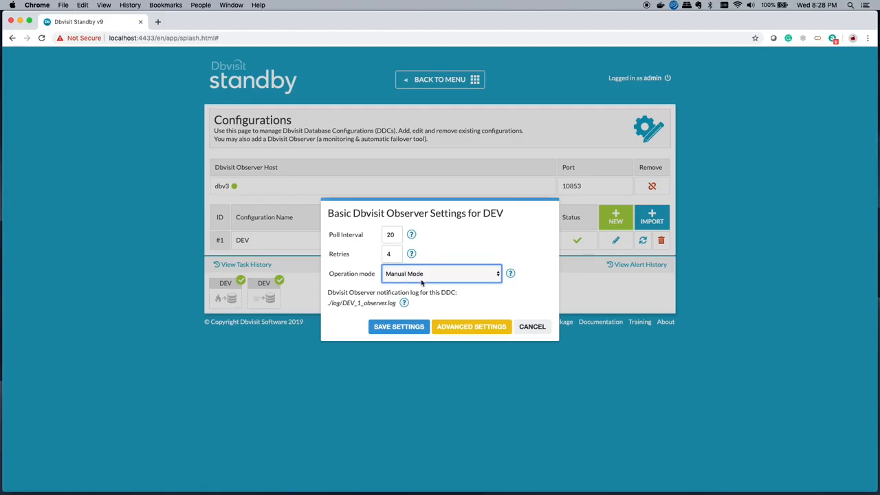
pyautogui.click(392, 235)
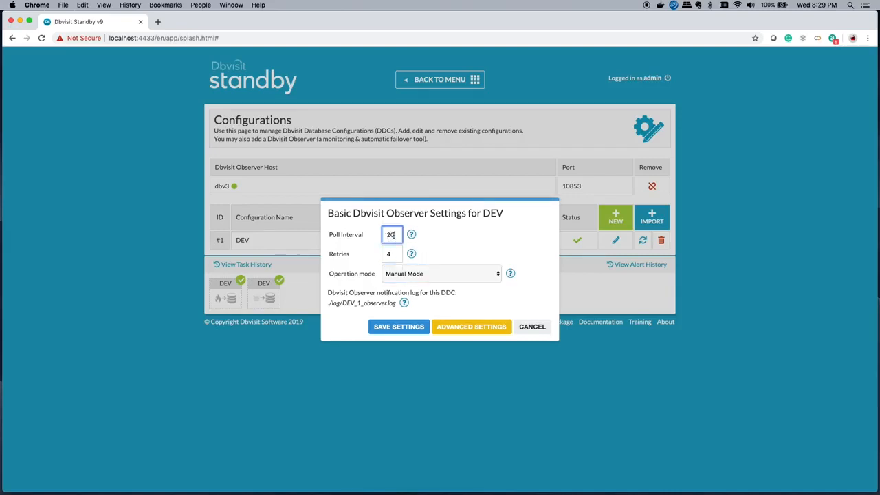
pyautogui.press('BackSpace')
pyautogui.press('BackSpace')
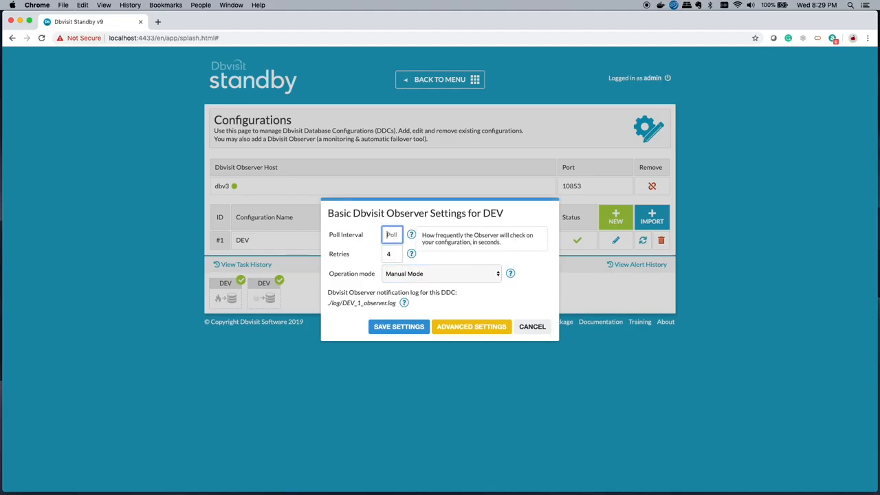
pyautogui.write('120')
pyautogui.click(412, 256)
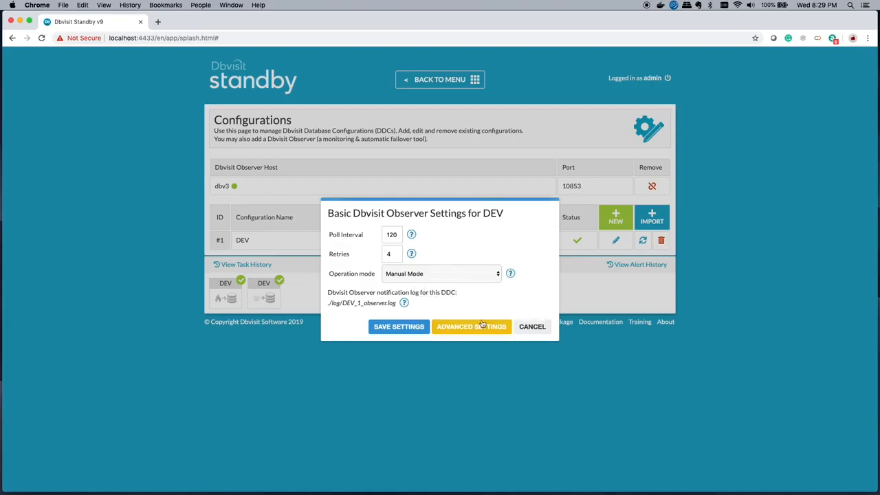
pyautogui.click(533, 329)
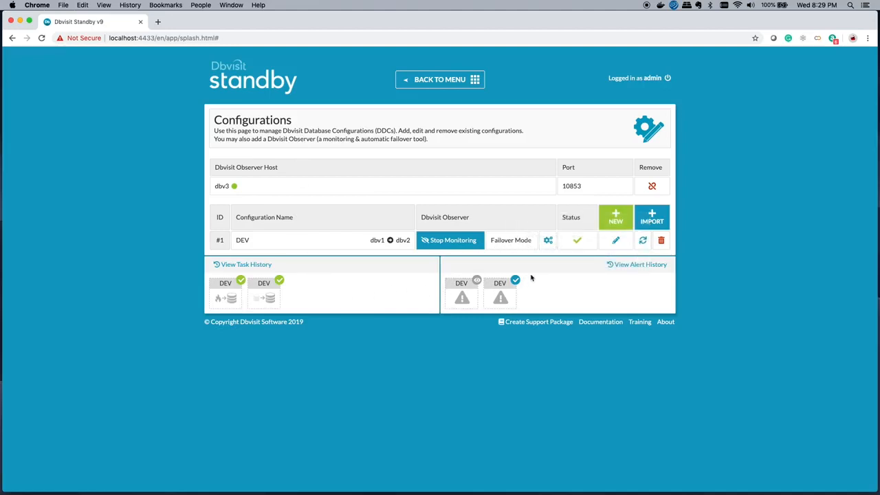
# - Review the saved basic Observer settings for DEV, close them without changes, and check the standby activation task's summary
pyautogui.click(548, 240)
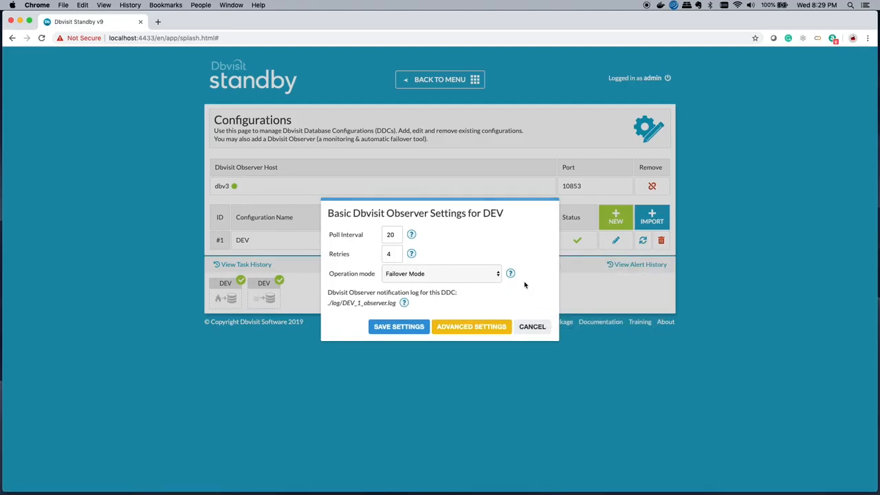
pyautogui.click(602, 296)
pyautogui.click(533, 329)
pyautogui.moveTo(220, 306)
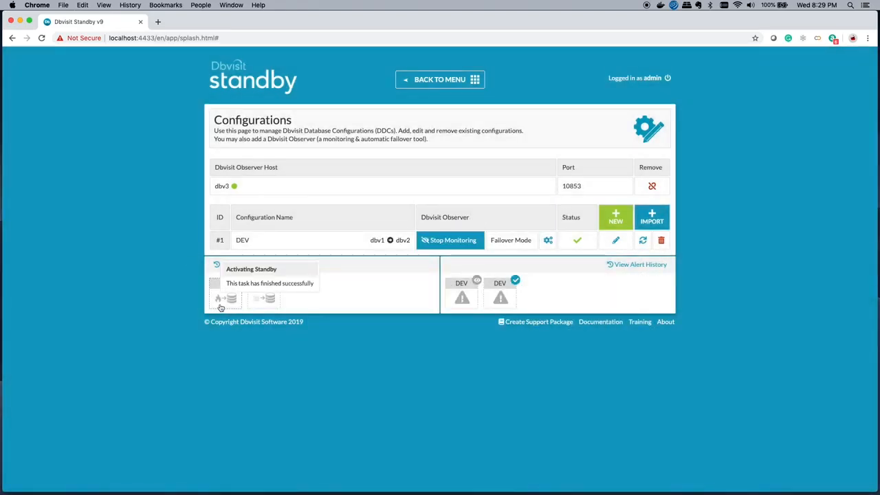